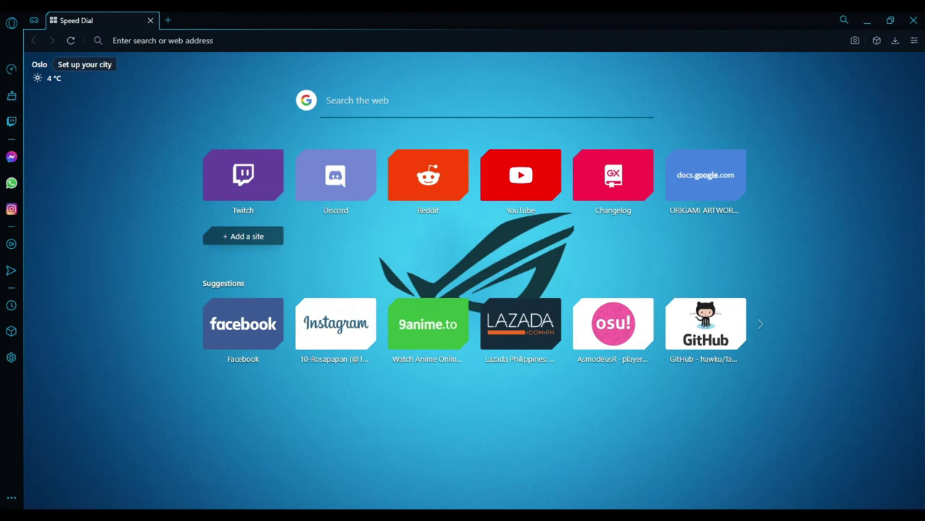
Search the web for "veikk driver downloads" and open VEIKK's driver download page.
click(325, 422)
click(328, 425)
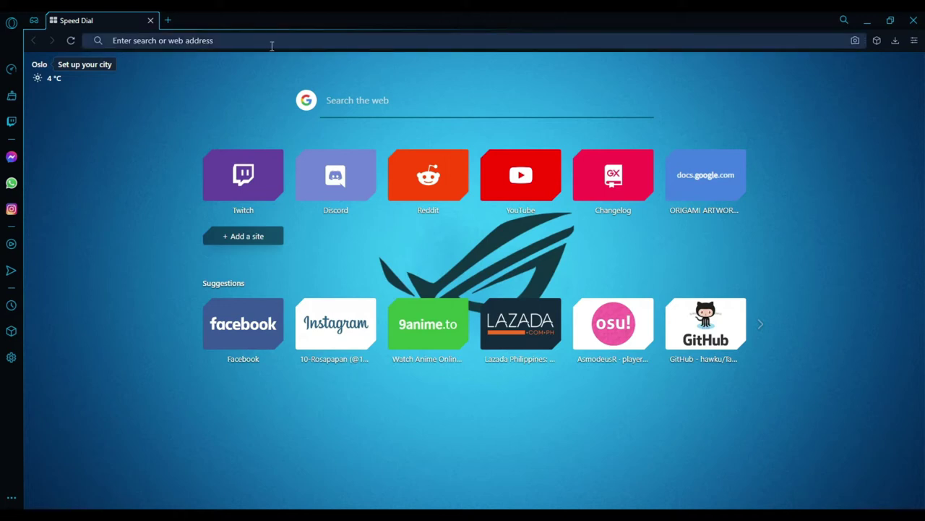
text(veikk driver downloads)
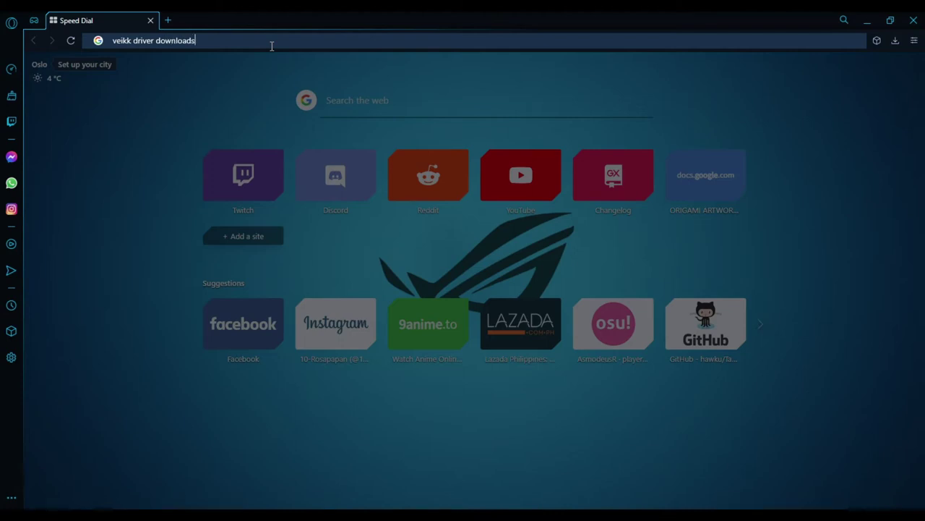
key(Return)
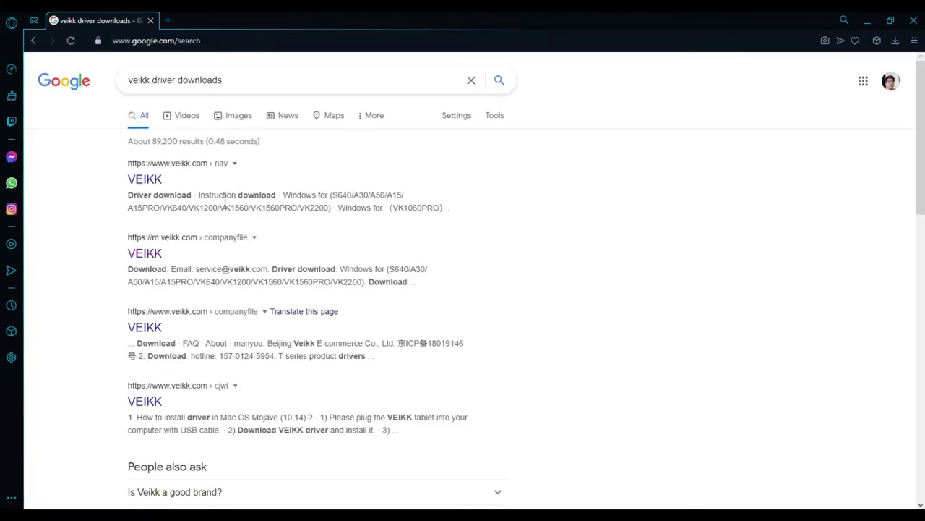
click(153, 182)
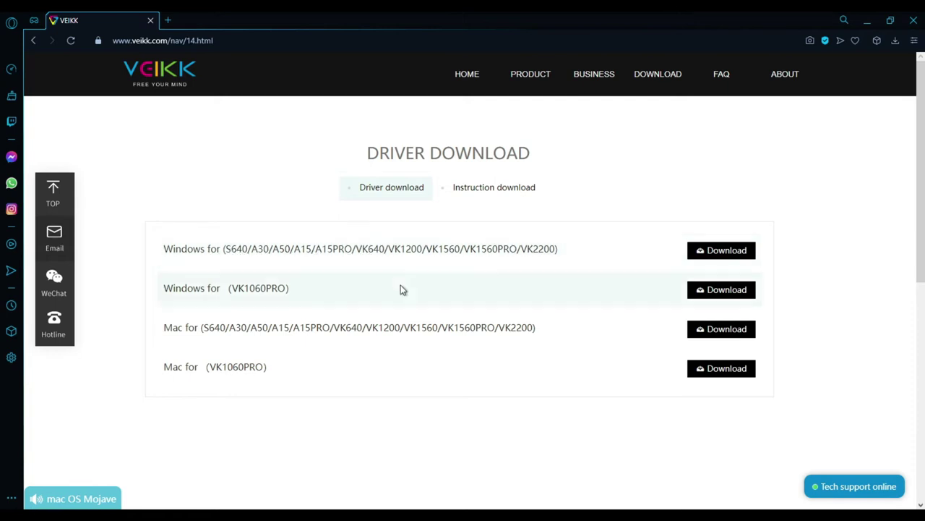
drag(361, 248, 374, 250)
click(615, 198)
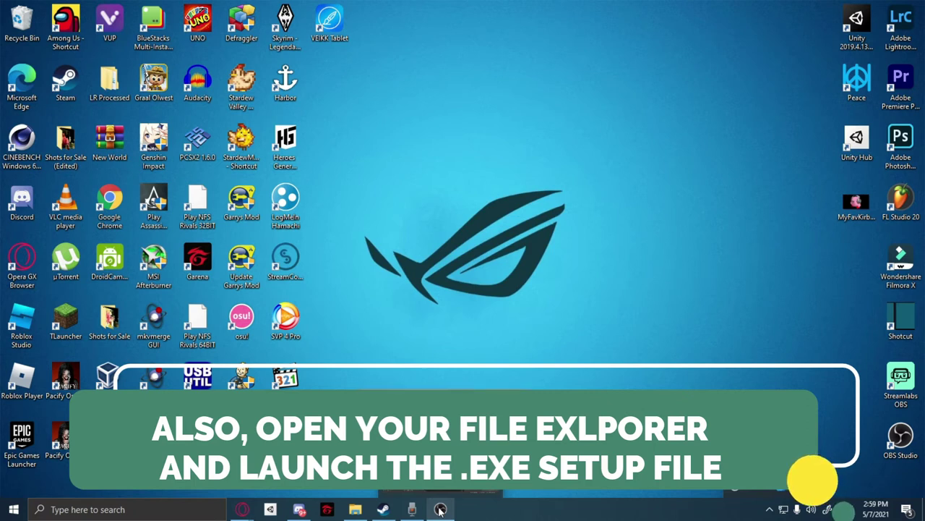
Open the VEIKK Pen Tablet settings and test the pen pressure on the click sensitivity curve.
click(770, 509)
click(780, 487)
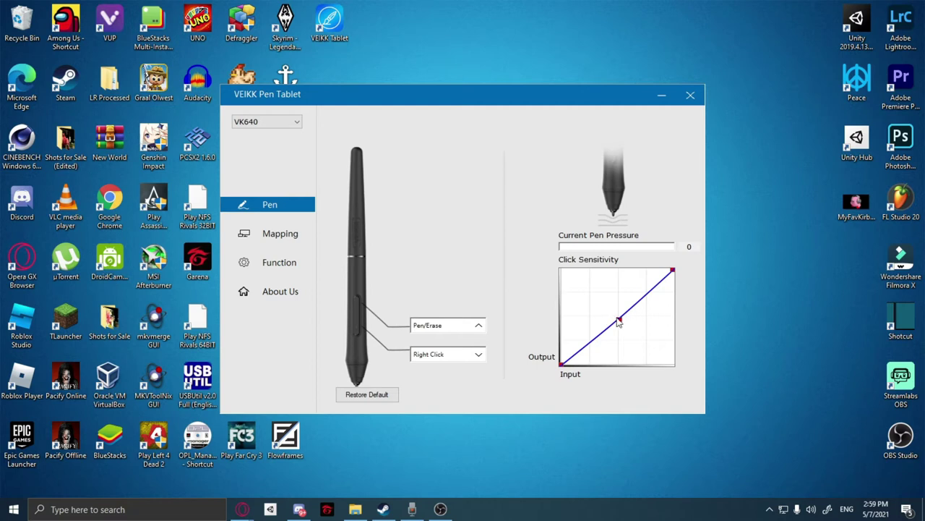
click(618, 318)
drag(620, 321, 610, 340)
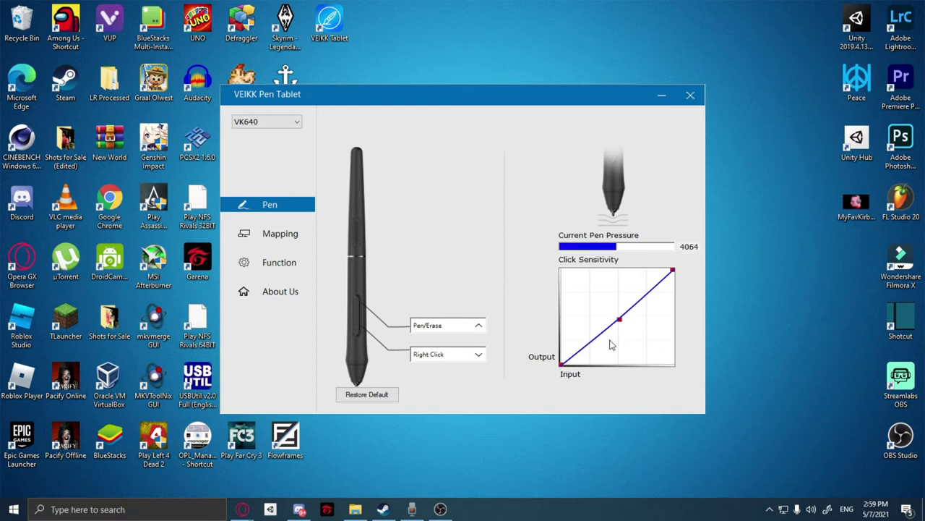
drag(631, 294, 621, 321)
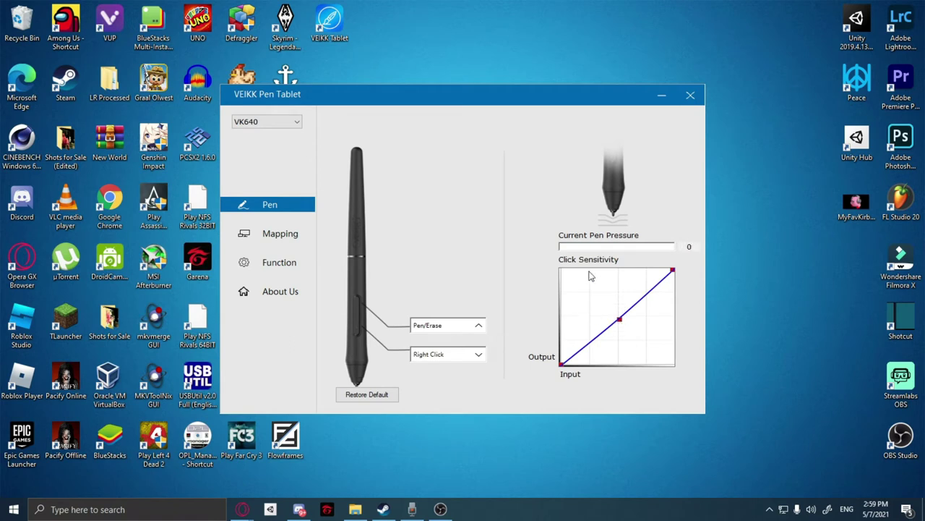
View the functions that can be assigned to the pen's upper side button.
click(450, 326)
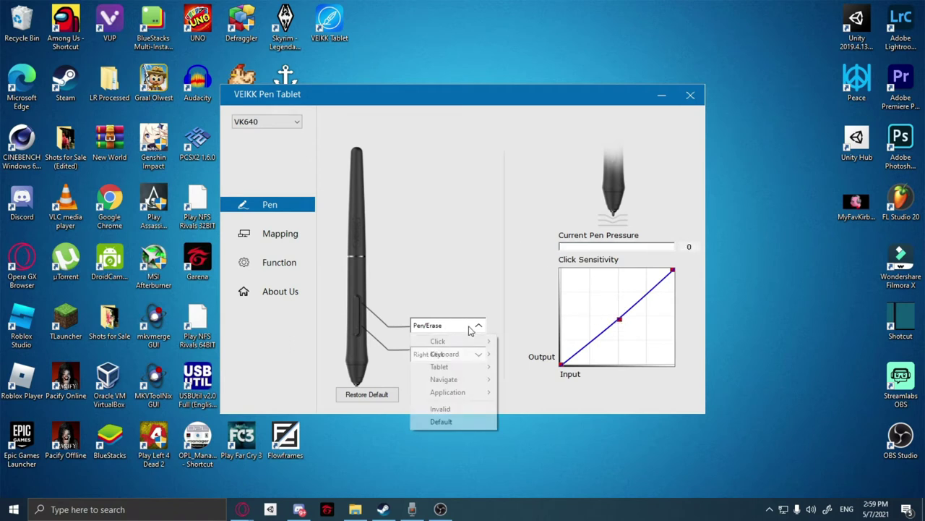
click(406, 323)
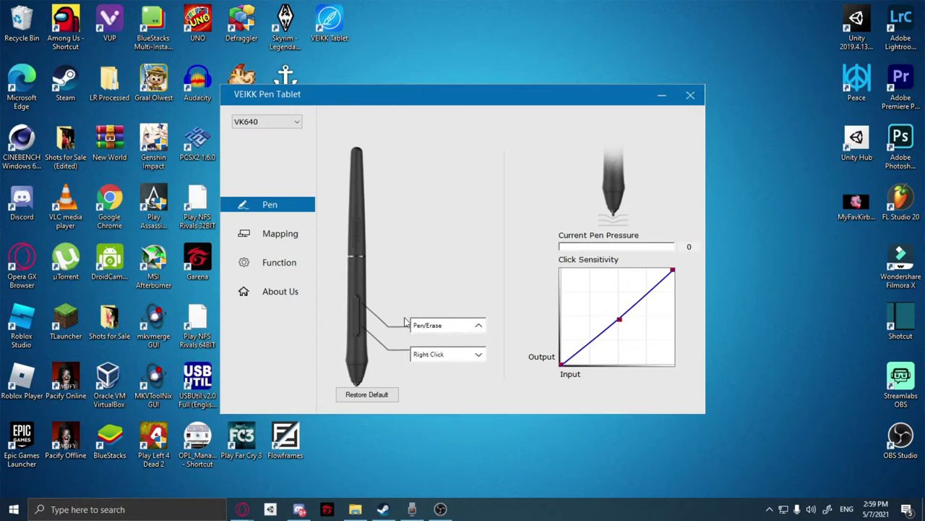
drag(366, 289, 387, 284)
Open the tablet's mapping settings and check the Screen Mapping and Working Area Setting options.
click(282, 235)
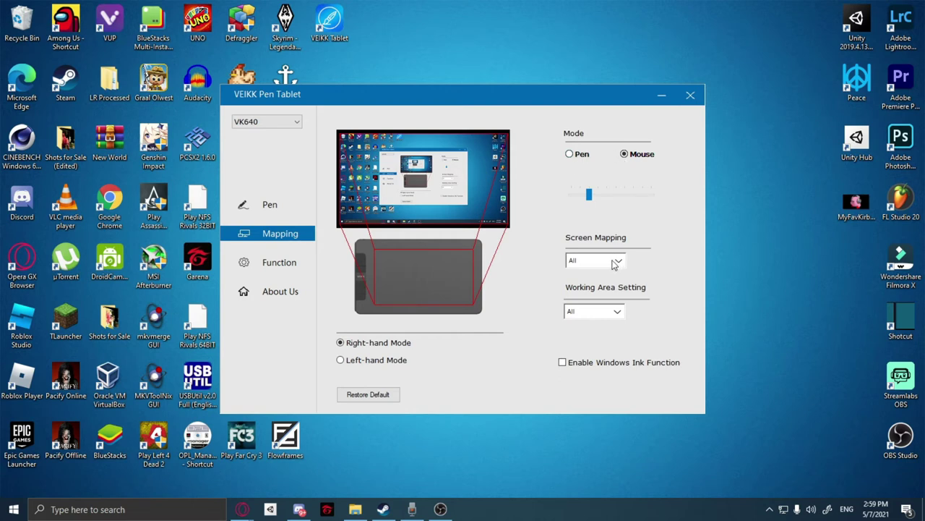
click(615, 263)
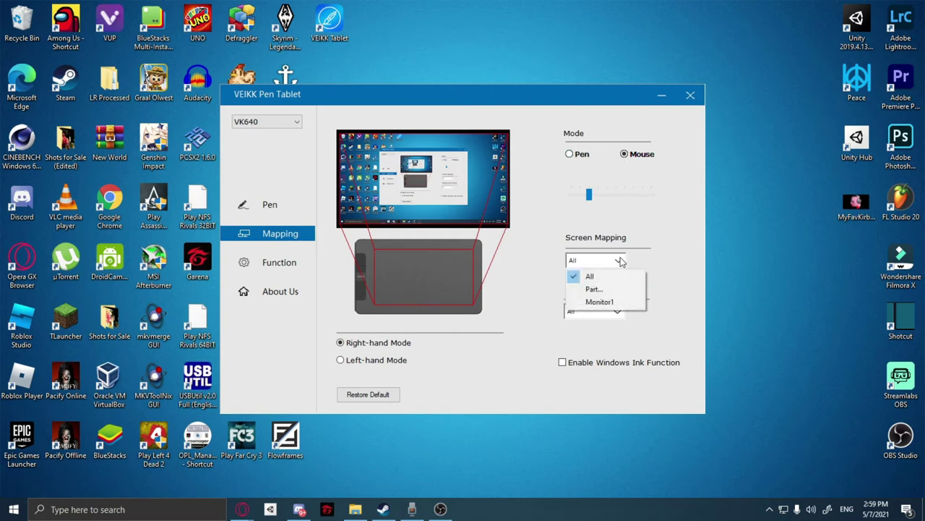
click(620, 261)
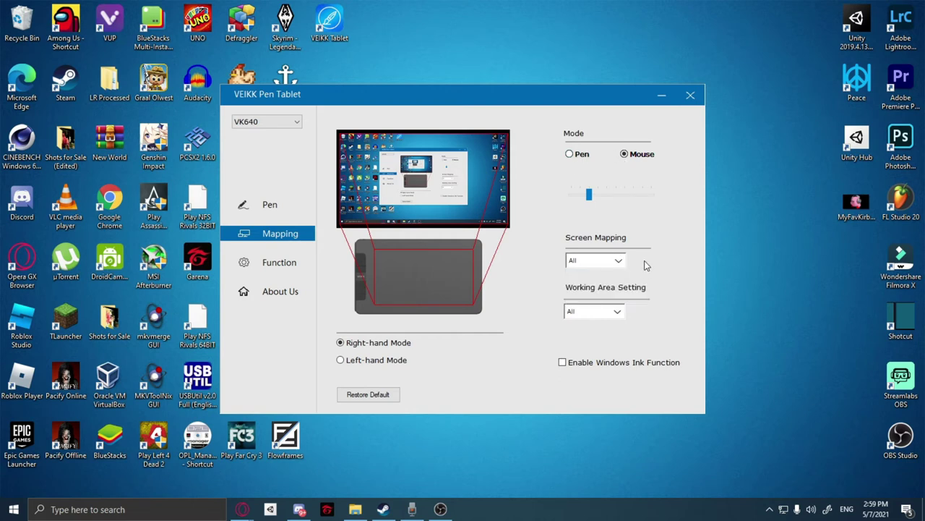
click(607, 315)
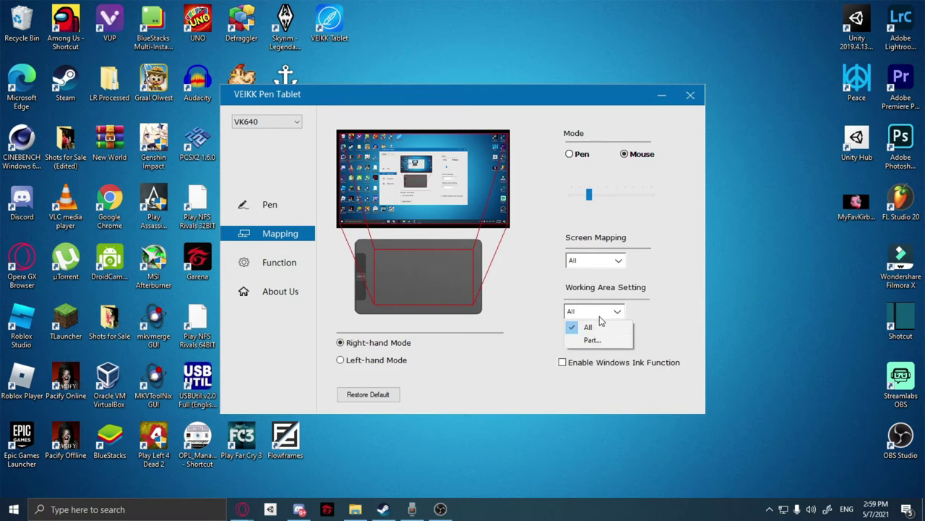
click(608, 347)
Choose a partial working area and try to define the pen tablet range by marking its corners.
click(607, 315)
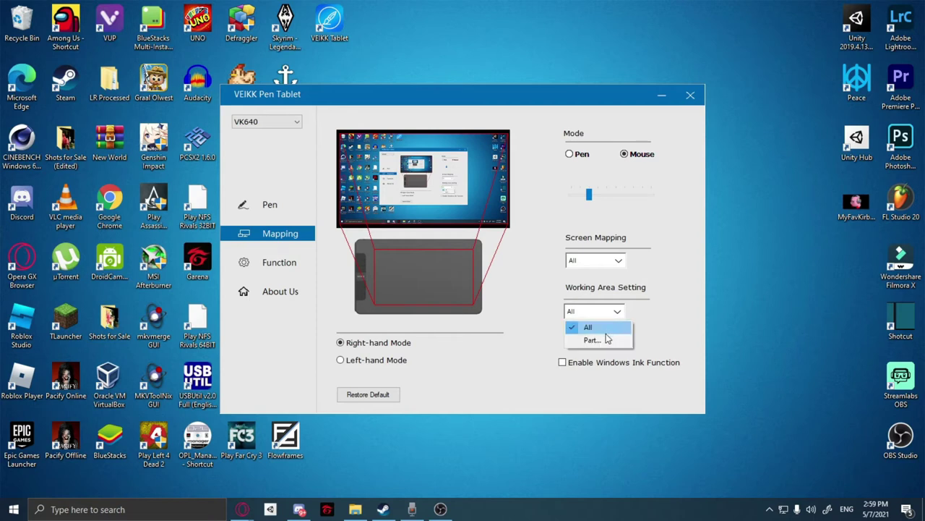
click(606, 338)
click(496, 252)
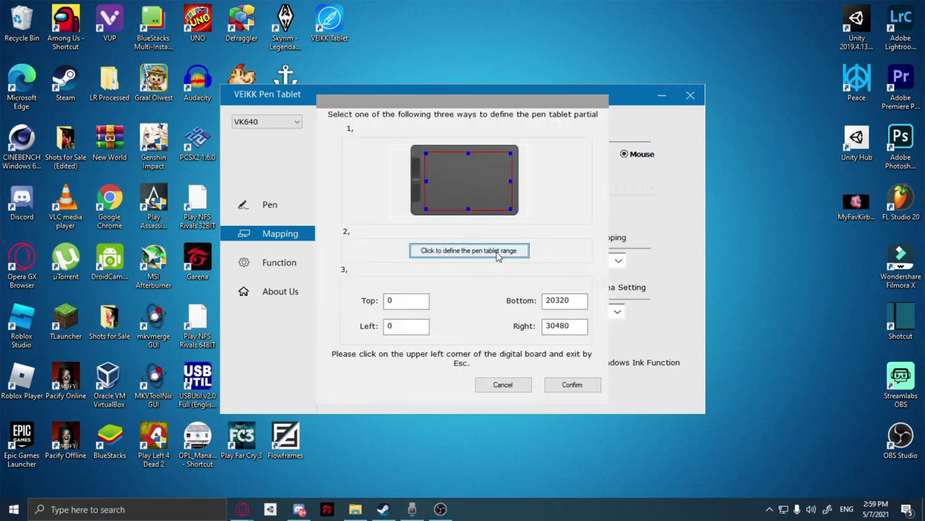
click(497, 256)
click(498, 256)
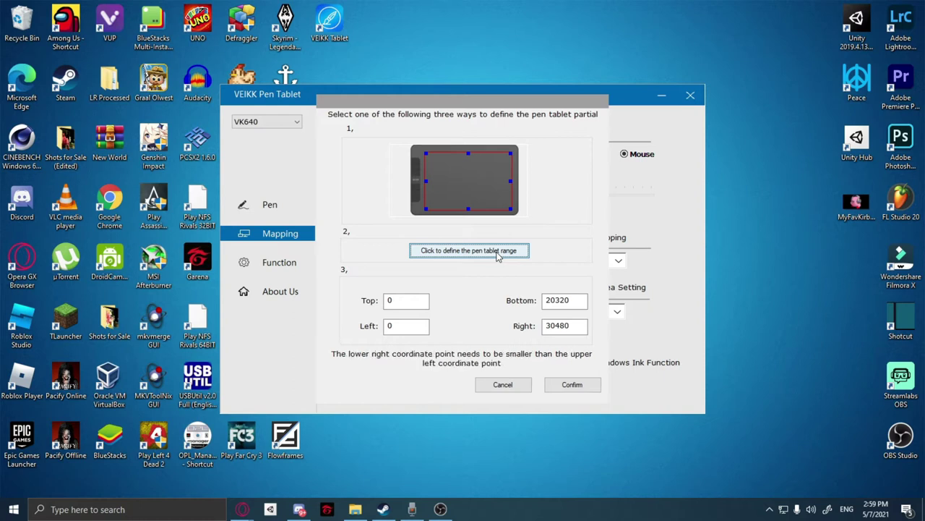
click(465, 252)
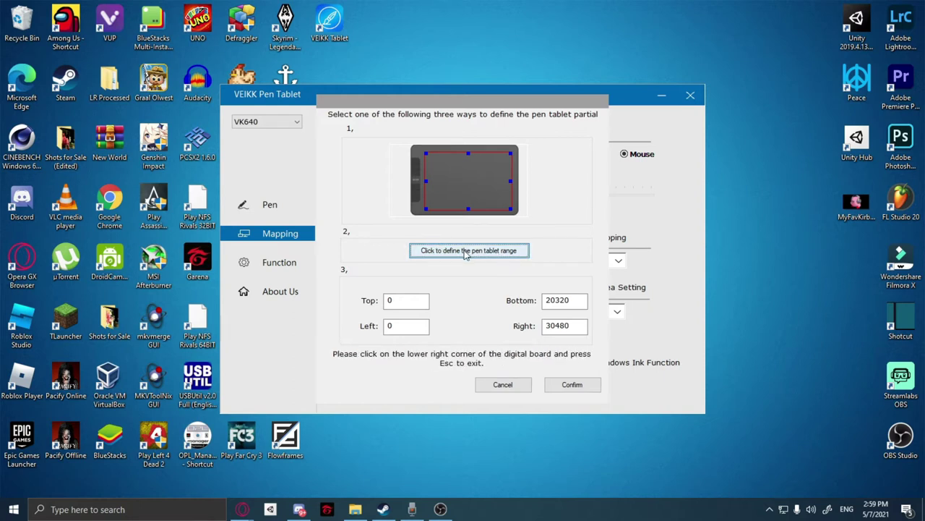
click(467, 255)
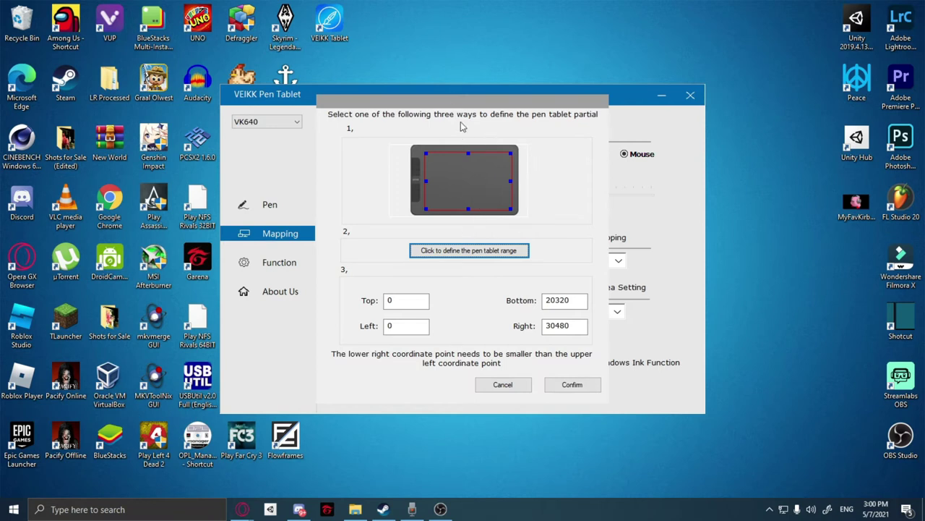
Try shrinking the working area to bottom 9550 and right 12598, restore its full size and cancel the partial area setup.
drag(512, 209, 460, 178)
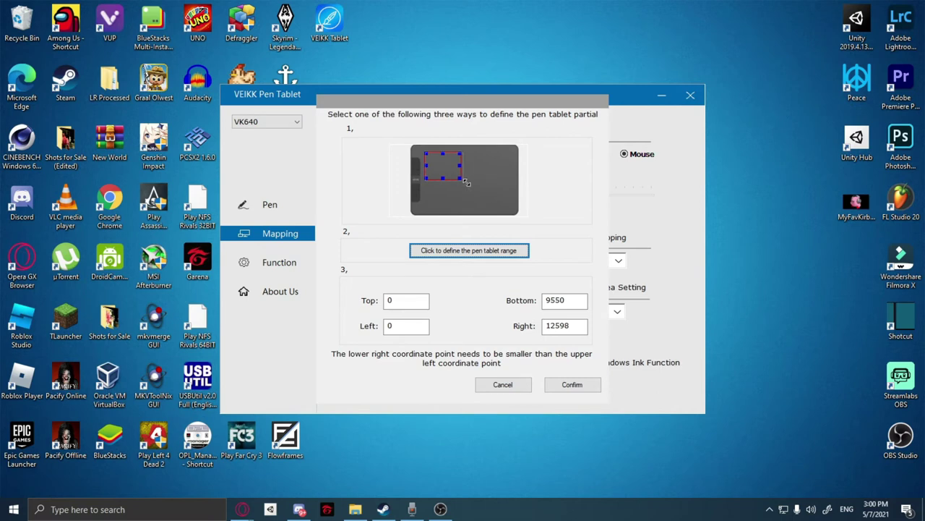
drag(506, 178, 516, 221)
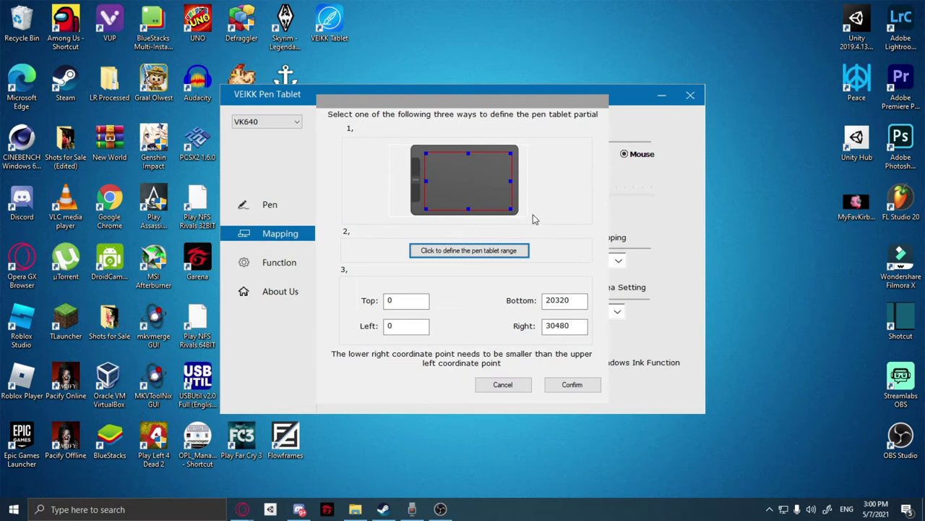
click(517, 385)
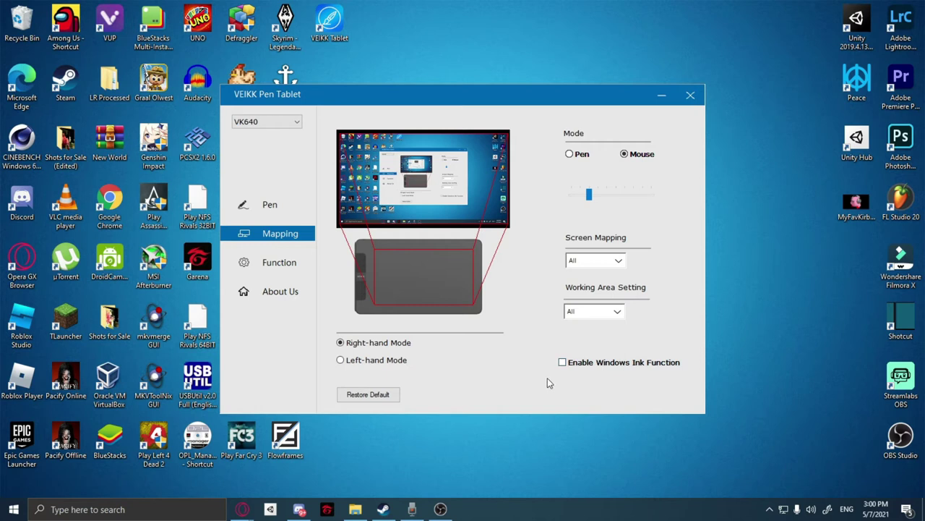
Review the tablet's K1 to K6 hotkeys, recheck the pen and mapping settings, and minimize the settings window.
click(284, 269)
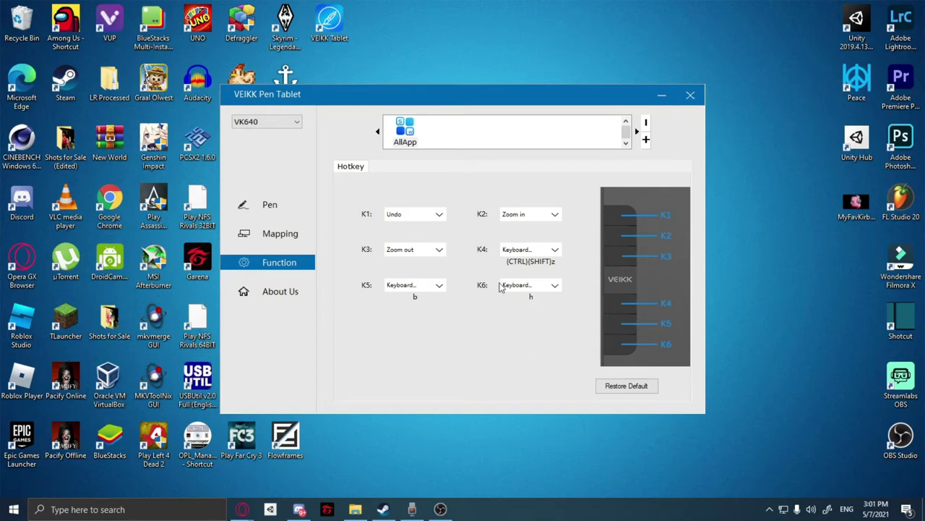
click(288, 210)
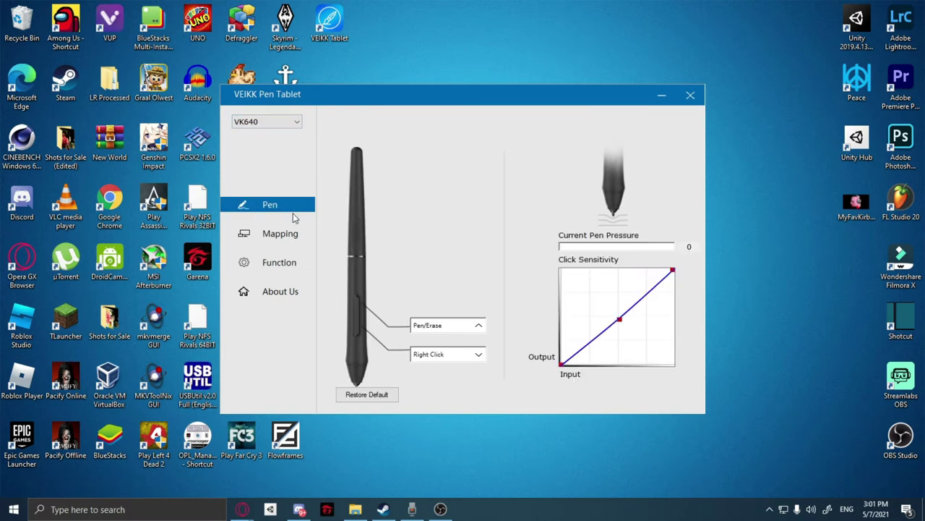
click(295, 231)
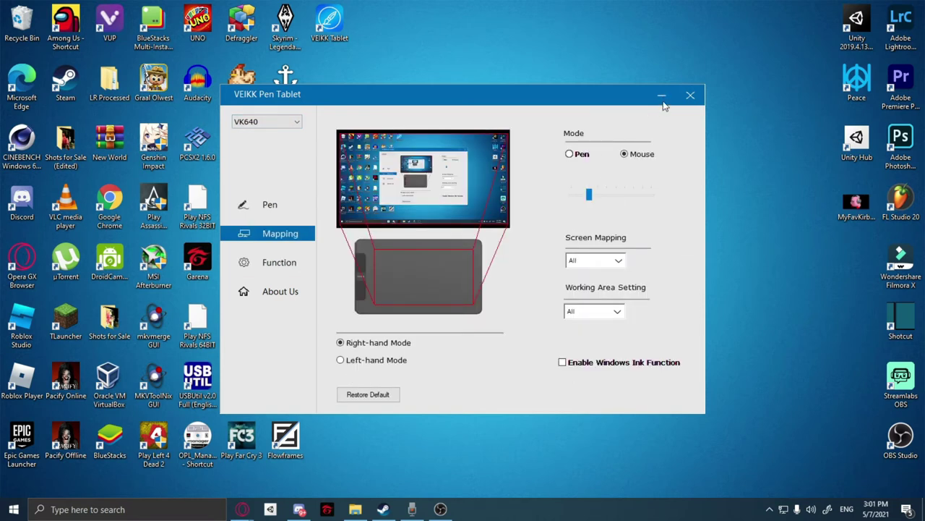
click(661, 96)
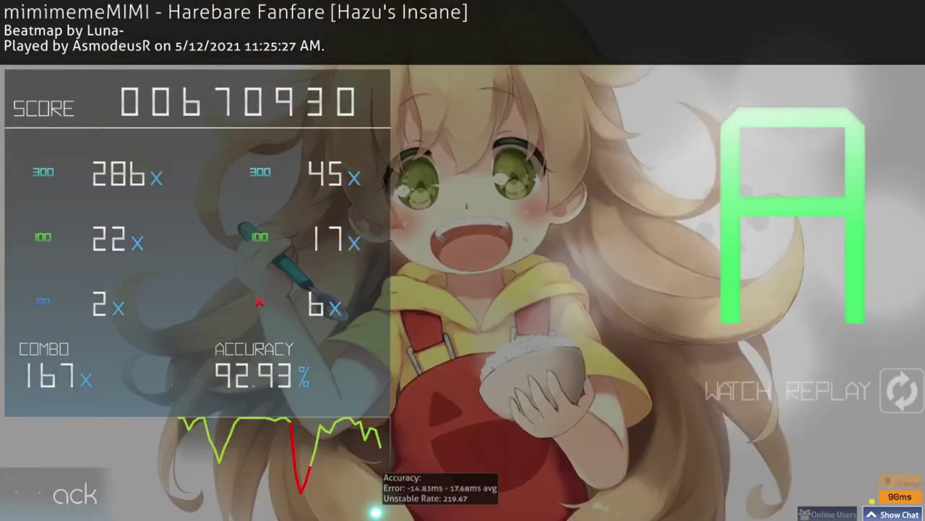
Switch to Photoshop and trace the frog's right-hand eye and pupil with thin black brush strokes on Layer 17.
key(alt+Tab)
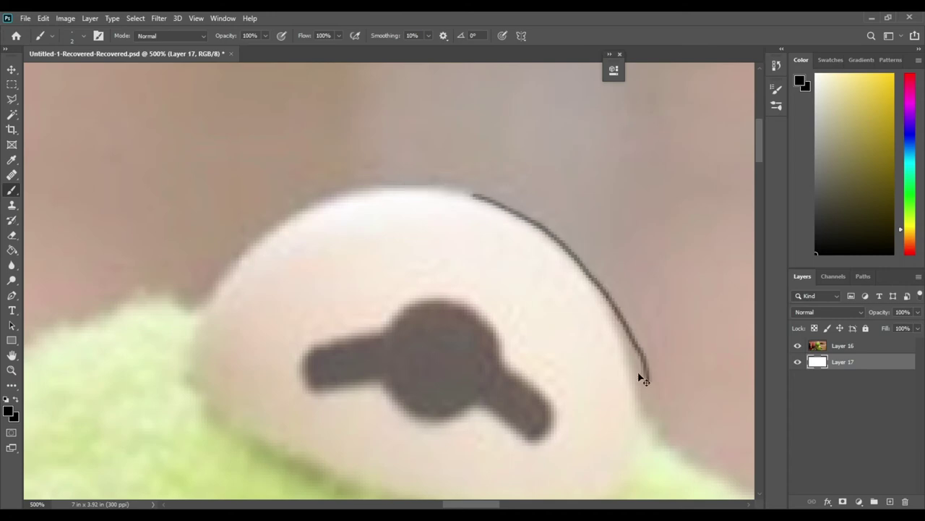
mouse_move(499, 202)
mouse_down()
mouse_move(627, 326)
mouse_move(520, 253)
mouse_up()
drag(473, 224, 520, 335)
key(ctrl+z)
click(843, 346)
drag(879, 312, 895, 316)
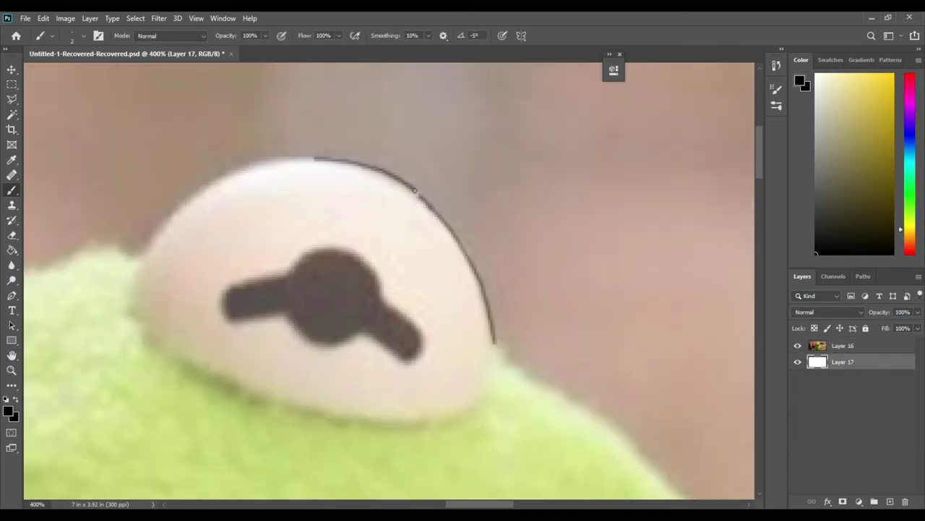
key(ctrl+plus)
mouse_move(77, 294)
mouse_down()
mouse_move(146, 383)
mouse_move(327, 437)
mouse_up()
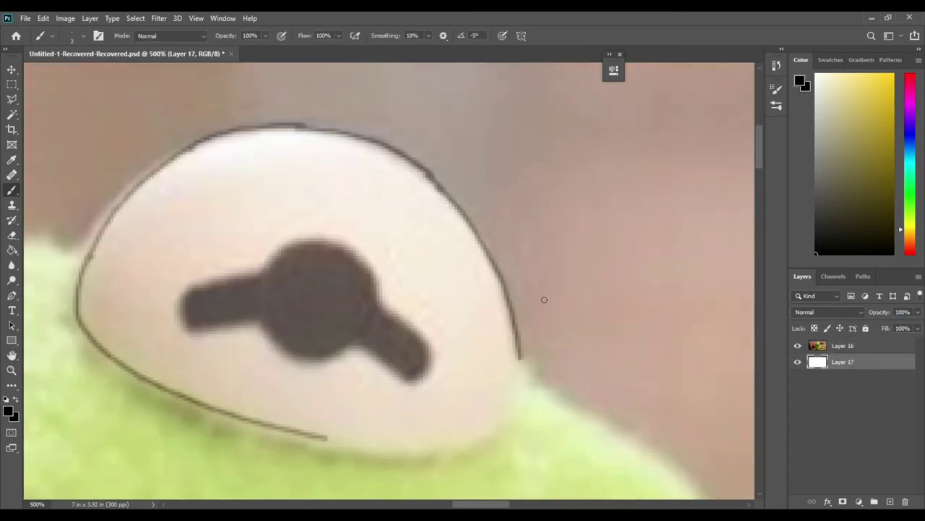
key(ctrl+z)
drag(143, 376, 373, 450)
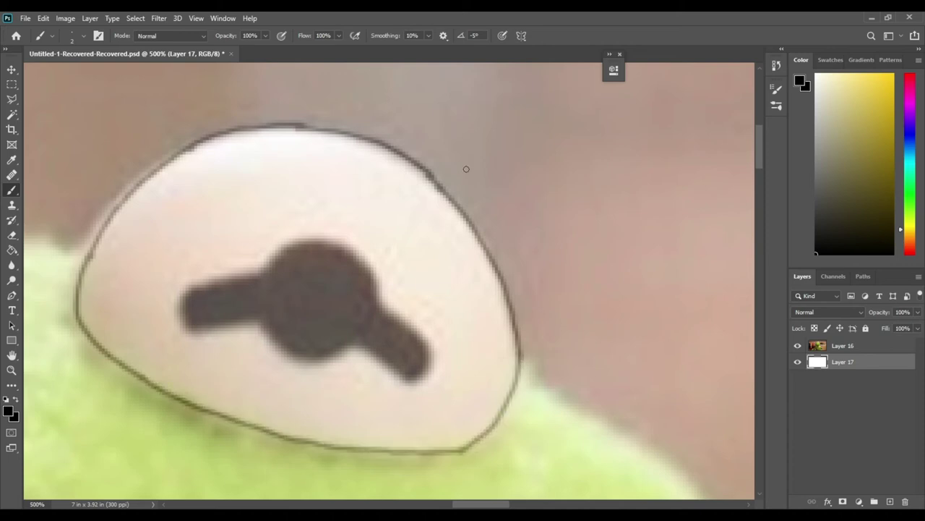
mouse_move(266, 271)
mouse_down()
mouse_move(434, 361)
mouse_move(365, 334)
mouse_move(269, 322)
mouse_up()
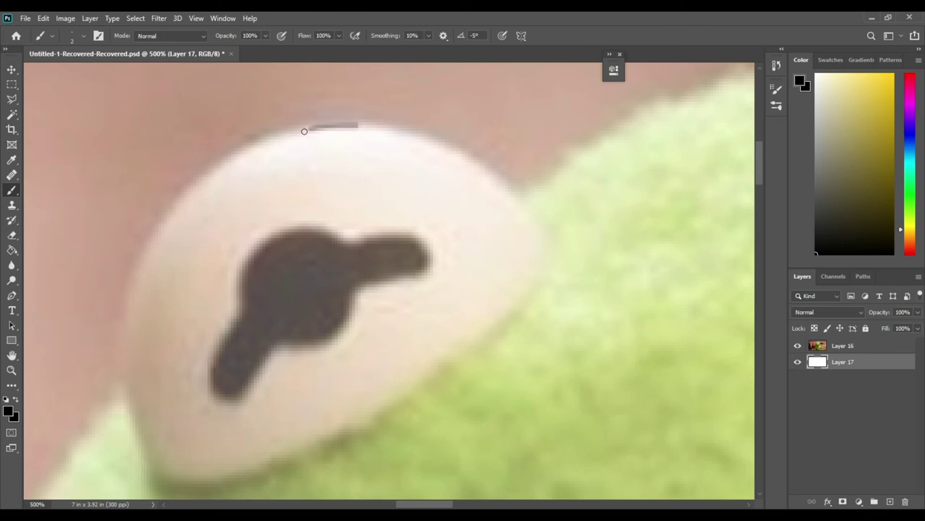
Trace the outer outline of the frog's left-hand eye with a thin black brush line.
drag(305, 130, 177, 411)
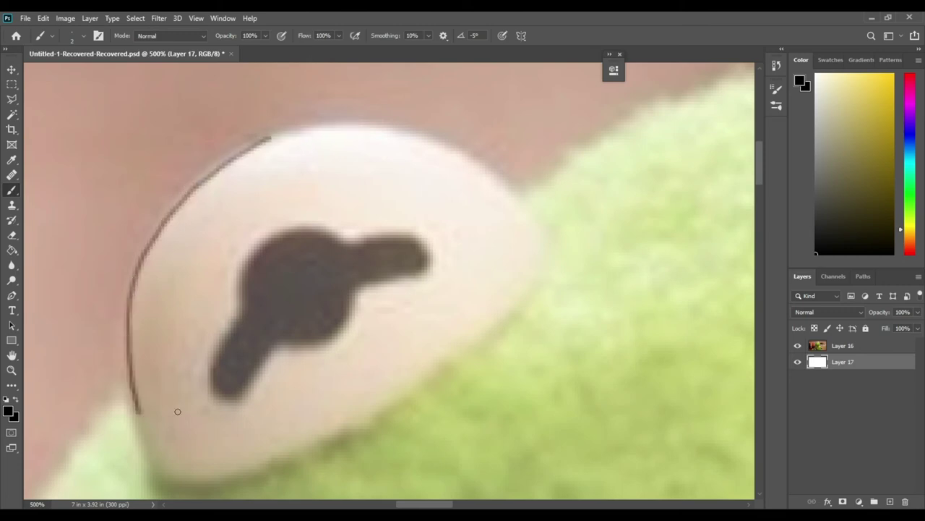
mouse_move(427, 142)
mouse_down()
mouse_move(553, 250)
mouse_move(311, 464)
mouse_move(164, 480)
mouse_up()
key(ctrl+z)
Trace the left-hand eye's pupil, including its round centre and both side bars, redoing unsatisfactory strokes.
drag(311, 230, 239, 284)
key(ctrl+z)
drag(344, 240, 244, 312)
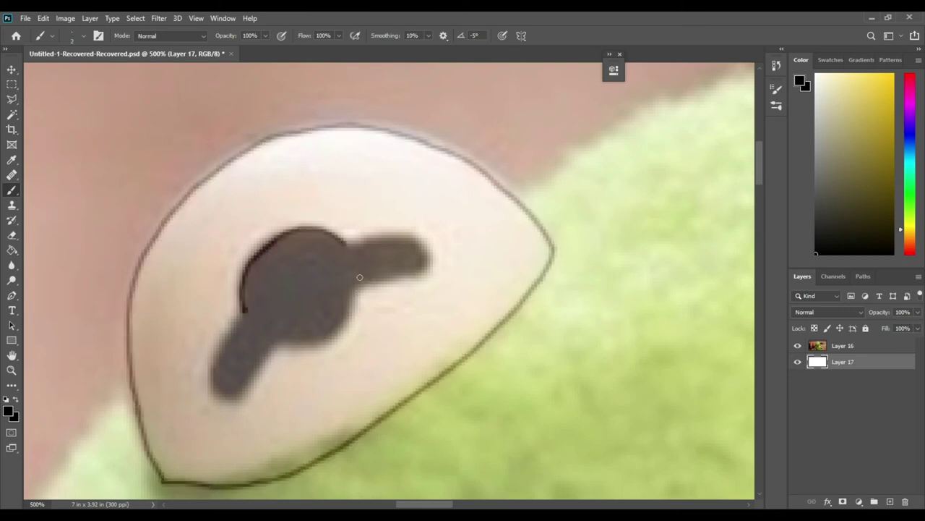
drag(359, 277, 352, 305)
drag(245, 311, 277, 341)
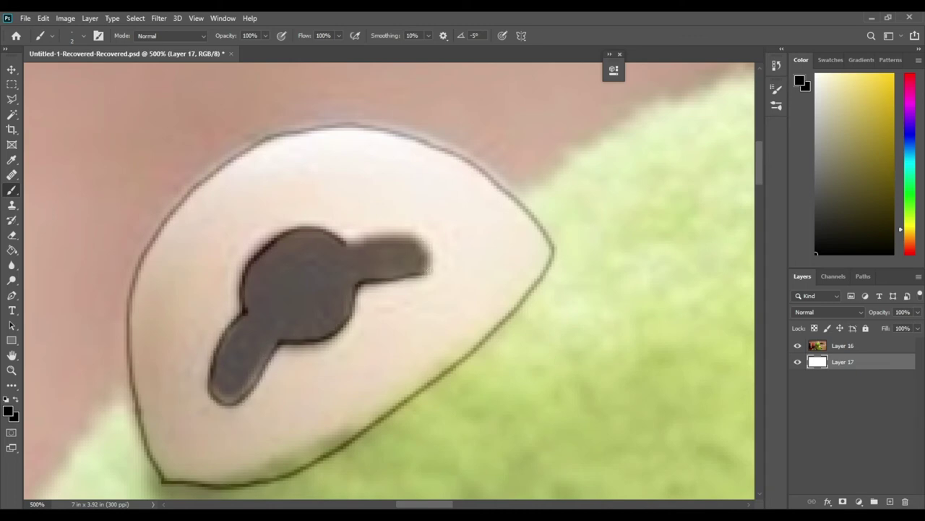
drag(348, 248, 357, 285)
Fill the outlined pupils of both eyes with black.
key(g)
click(311, 281)
click(519, 306)
Trace the top of the head between the eyes and begin the head outline beside the right-hand eye on Layer 17.
mouse_move(672, 203)
mouse_down()
mouse_move(150, 349)
mouse_move(395, 240)
mouse_up()
key(b)
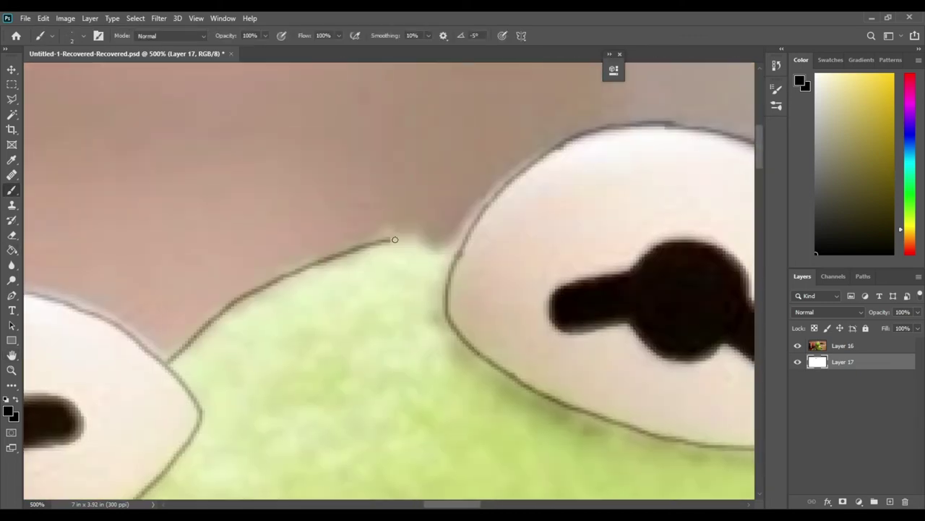
mouse_move(650, 391)
mouse_down()
mouse_move(417, 307)
mouse_move(455, 327)
mouse_up()
mouse_move(230, 169)
mouse_down()
mouse_move(270, 182)
mouse_move(461, 325)
mouse_up()
drag(463, 327, 261, 230)
mouse_move(259, 229)
mouse_down()
mouse_move(338, 377)
mouse_move(307, 140)
mouse_up()
Trace the right-hand side of the head and neck down to the collar with the thin black brush.
drag(305, 138, 297, 441)
mouse_move(296, 351)
mouse_down()
mouse_move(342, 192)
mouse_move(451, 383)
mouse_up()
drag(467, 212, 459, 376)
drag(460, 376, 454, 228)
mouse_move(459, 216)
mouse_down()
mouse_move(426, 399)
mouse_move(478, 179)
mouse_up()
key(ctrl+z)
mouse_move(483, 175)
mouse_down()
mouse_move(417, 437)
mouse_move(434, 178)
mouse_up()
drag(445, 195, 493, 398)
drag(475, 345, 229, 175)
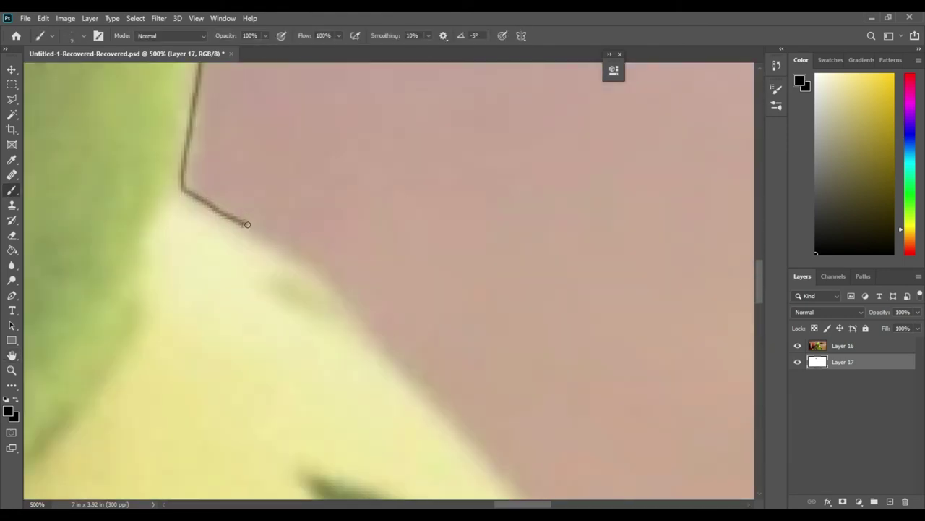
Trace the collar's right-hand outer edge down to the shoulder and along the start of the arm, redoing unsatisfactory strokes.
drag(247, 224, 400, 366)
drag(408, 297, 262, 143)
drag(253, 214, 333, 278)
key(ctrl+z)
mouse_move(473, 412)
mouse_down()
mouse_move(297, 260)
mouse_move(418, 348)
mouse_up()
drag(198, 148, 411, 401)
drag(477, 384, 303, 279)
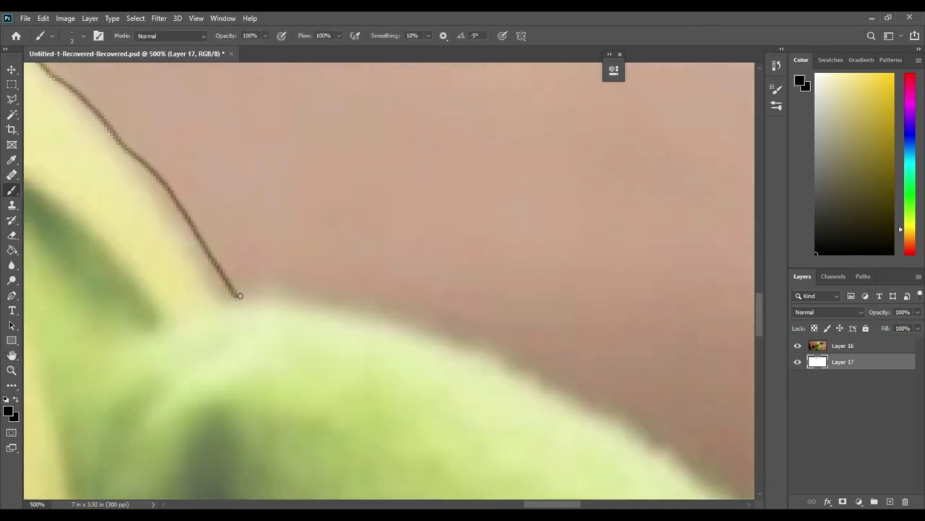
drag(237, 295, 399, 320)
drag(426, 344, 258, 296)
drag(231, 273, 331, 304)
Toggle the photo layer's visibility to review the outline traced on Layer 17.
key(ctrl+minus)
key(ctrl+minus)
key(ctrl+minus)
key(ctrl+minus)
key(ctrl+minus)
click(797, 346)
click(797, 345)
drag(405, 383, 416, 275)
click(798, 345)
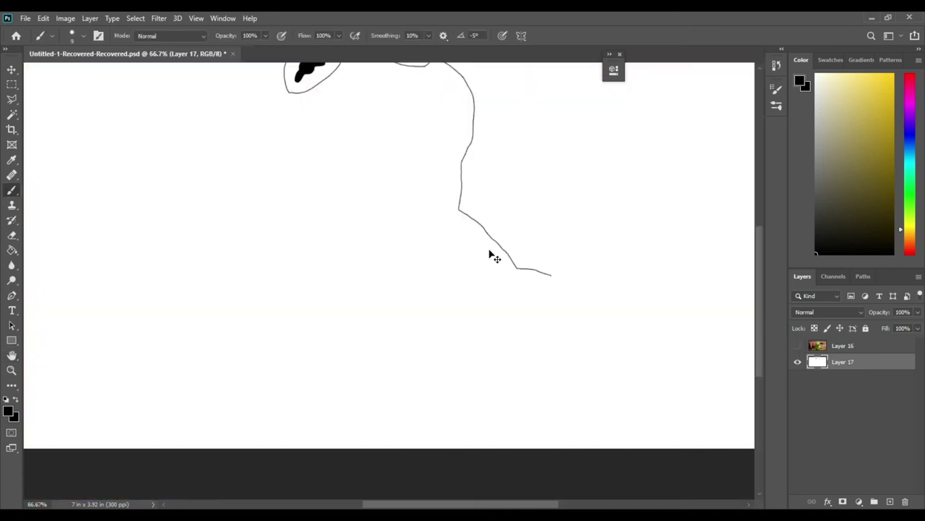
click(797, 346)
Add a new white-filled layer beneath the photo and hide Layer 17.
click(890, 501)
click(822, 74)
click(816, 253)
key(b)
drag(460, 219, 456, 340)
key(g)
click(494, 215)
key(b)
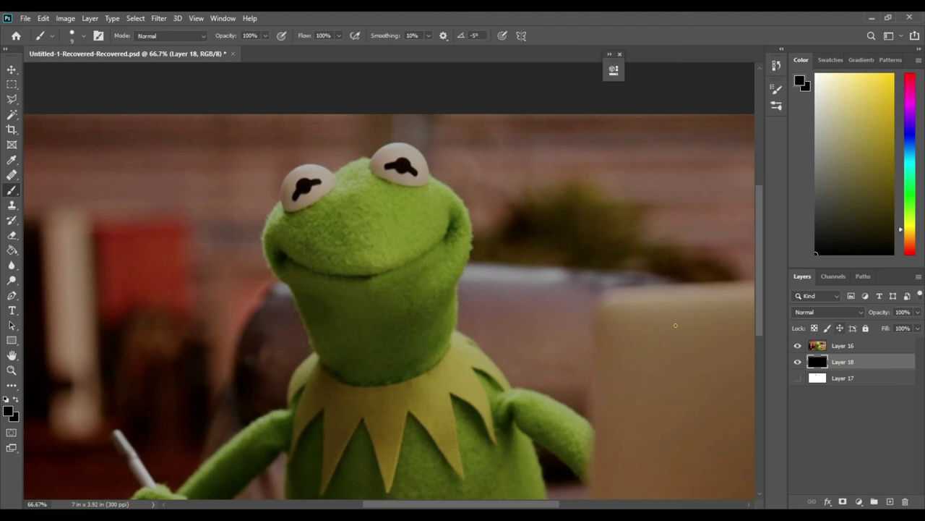
key(ctrl+z)
Try tracing the right-hand eye and pupil with a size 9 black brush on Layer 18, review the lines, and undo them.
drag(417, 175, 395, 161)
click(797, 346)
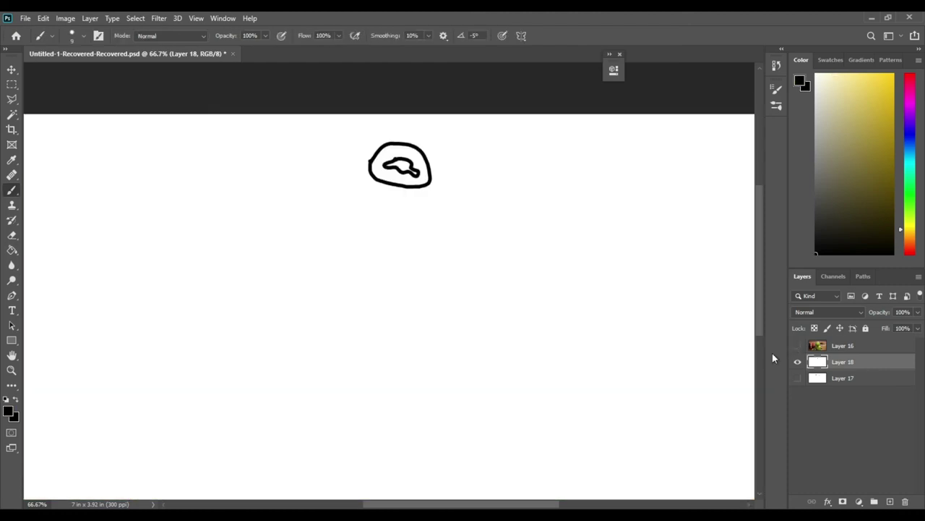
click(798, 345)
key(ctrl+z)
key(ctrl+z)
Reduce the brush size to 8 and try tracing the right-hand eye with its pupil filled in black.
key([)
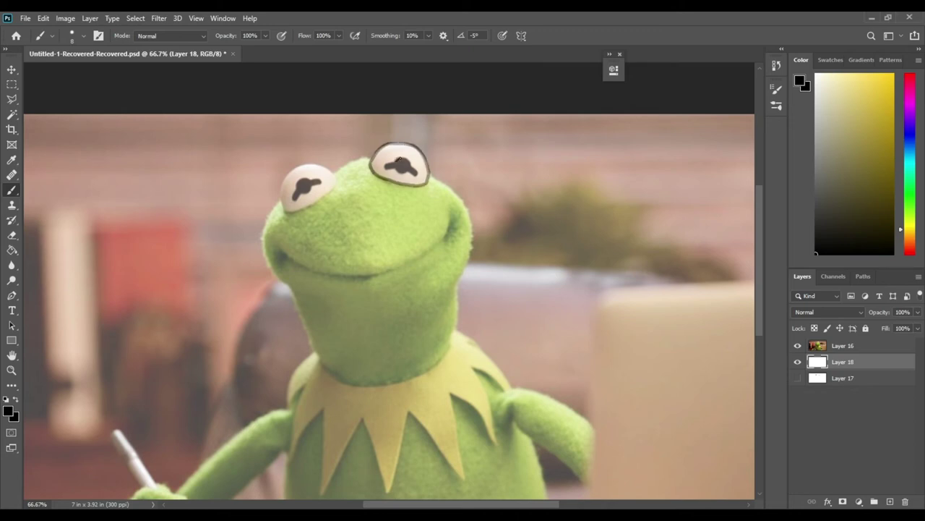
scroll(415, 169, up, 2)
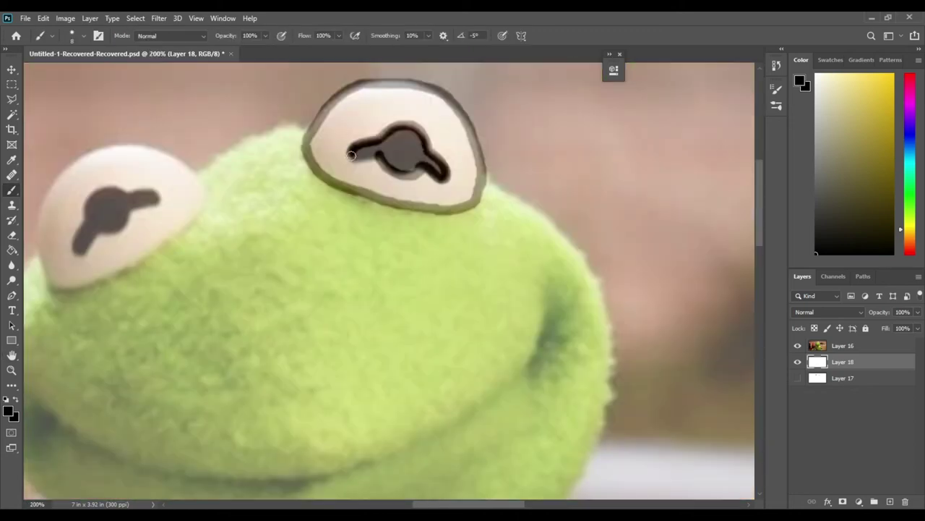
key(g)
click(403, 151)
click(797, 345)
click(797, 345)
Set the brush angle to 0° and retrace the right-hand eye's outline and pupil on Layer 18.
key(b)
drag(263, 197, 391, 227)
click(798, 346)
drag(574, 313, 696, 240)
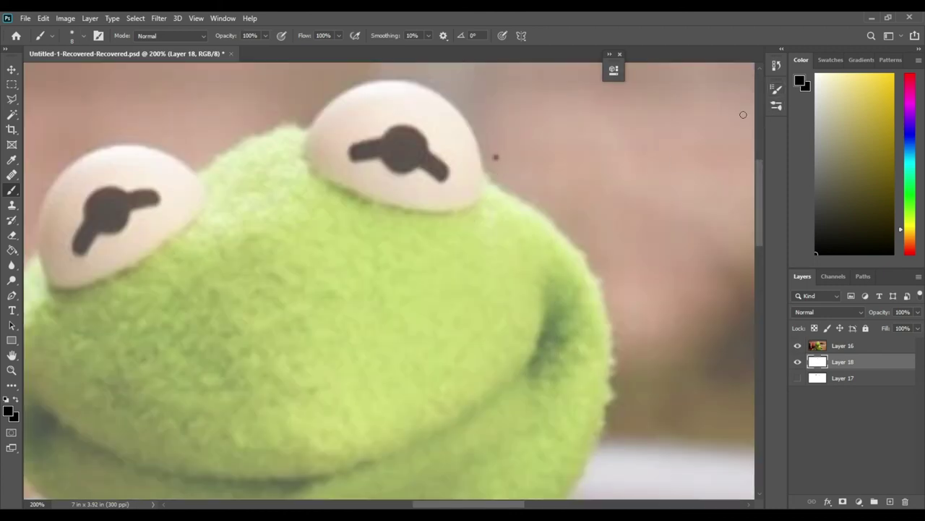
drag(354, 87, 483, 172)
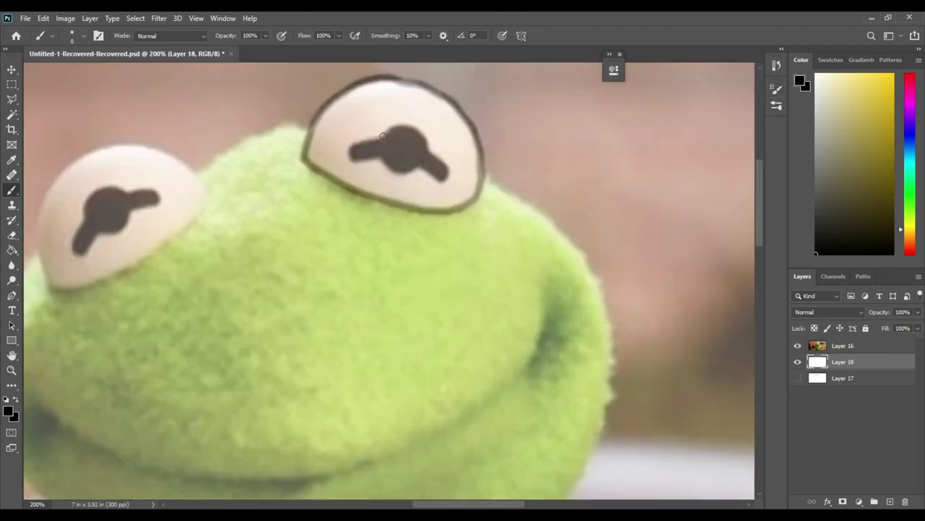
mouse_move(381, 135)
mouse_down()
mouse_move(434, 170)
mouse_move(615, 160)
mouse_up()
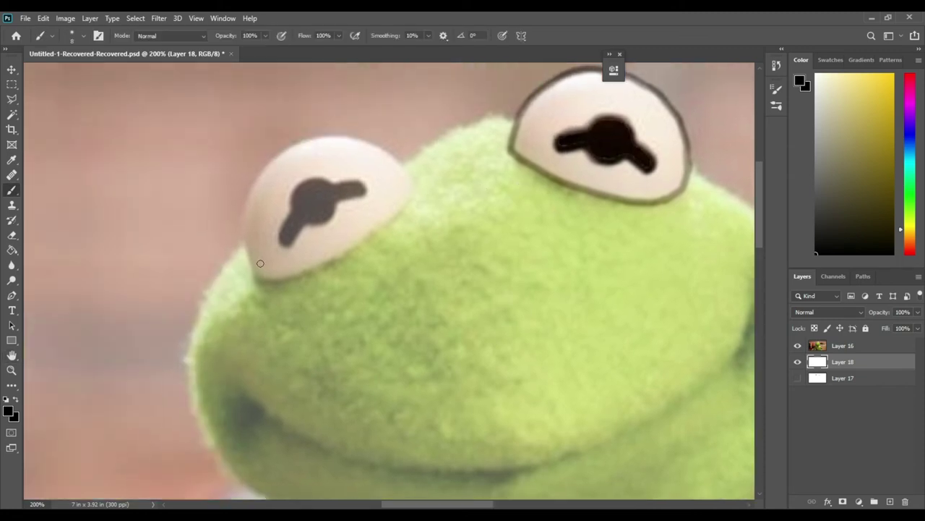
Trace the left-hand eye's outline and the top of the head between the two eyes.
drag(256, 280, 398, 209)
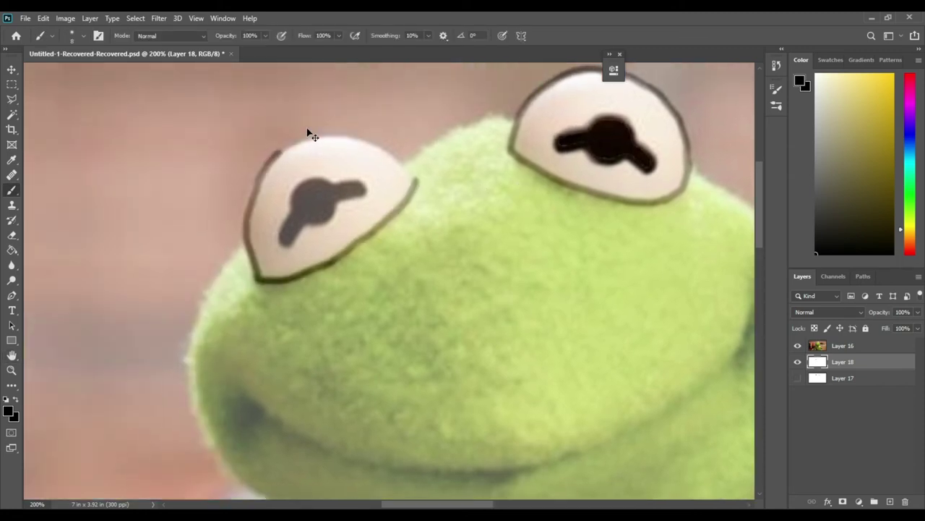
key(ctrl+z)
mouse_move(279, 152)
mouse_down()
mouse_move(407, 150)
mouse_move(296, 138)
mouse_move(417, 181)
mouse_up()
drag(410, 160, 512, 117)
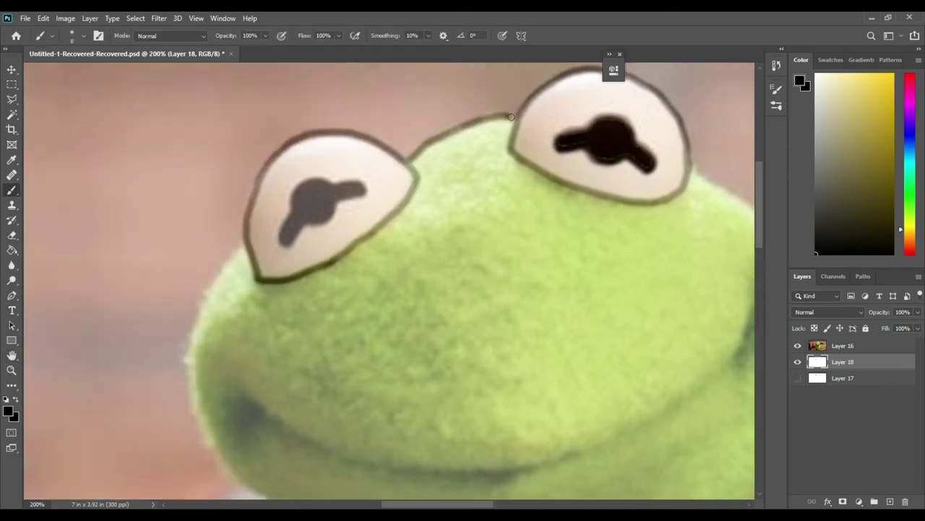
Finish outlining the left-hand pupil and fill the pupils of both eyes with black.
drag(329, 181, 337, 204)
key(g)
click(323, 205)
click(321, 204)
click(797, 346)
click(611, 152)
click(798, 346)
key(b)
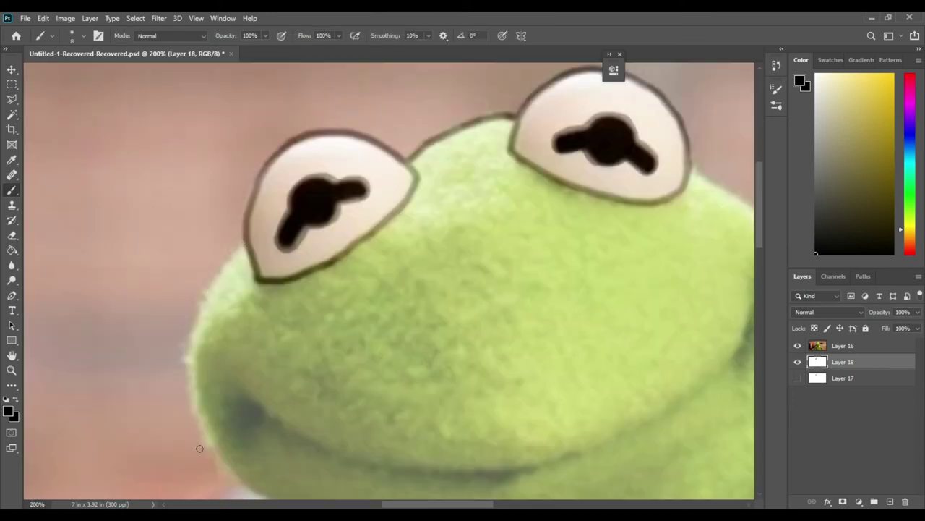
Trace the left-hand side of the head and jaw from the eye down to the collar.
mouse_move(245, 245)
mouse_down()
mouse_move(217, 447)
mouse_move(192, 335)
mouse_up()
mouse_move(190, 319)
mouse_down()
mouse_move(269, 445)
mouse_move(213, 206)
mouse_up()
mouse_move(214, 205)
mouse_down()
mouse_move(276, 341)
mouse_move(359, 424)
mouse_up()
drag(453, 353, 193, 308)
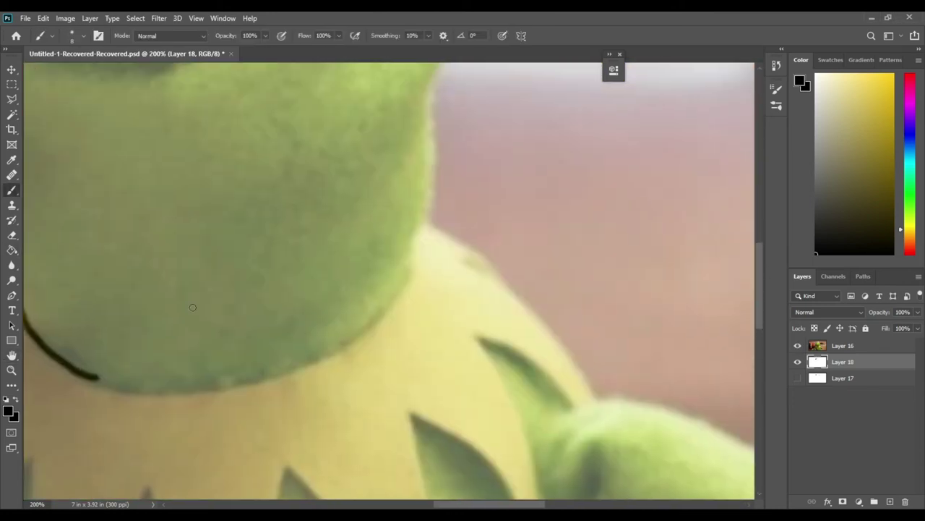
Try tracing the chin line along the collar's upper edge and undo the strokes.
drag(97, 377, 138, 391)
key(ctrl+z)
drag(60, 379, 378, 366)
key(ctrl+z)
key(ctrl+z)
Retrace the lower left jaw and the curved chin line across the top of the collar, redoing unsatisfactory strokes.
key(ctrl+z)
drag(50, 198, 115, 323)
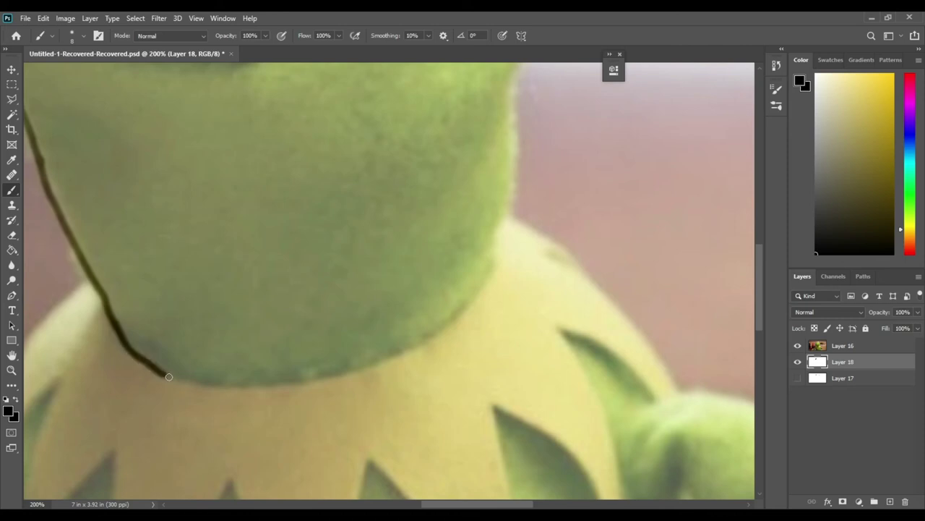
drag(168, 377, 182, 378)
mouse_move(182, 378)
mouse_down()
mouse_move(381, 368)
mouse_move(203, 378)
mouse_move(309, 378)
mouse_move(448, 322)
mouse_up()
key(ctrl+z)
key(ctrl+z)
key(ctrl+z)
mouse_move(449, 322)
mouse_down()
mouse_move(393, 364)
mouse_move(454, 256)
mouse_up()
drag(454, 256, 376, 365)
Trace the right-hand side of the neck and head up to the right-hand eye, correcting the line with white.
key(x)
mouse_move(380, 219)
mouse_down()
mouse_move(374, 369)
mouse_move(304, 383)
mouse_move(347, 279)
mouse_up()
key(x)
drag(347, 279, 376, 344)
mouse_move(376, 344)
mouse_down()
mouse_move(372, 227)
mouse_move(428, 361)
mouse_up()
mouse_move(308, 261)
mouse_down()
mouse_move(397, 323)
mouse_move(428, 367)
mouse_up()
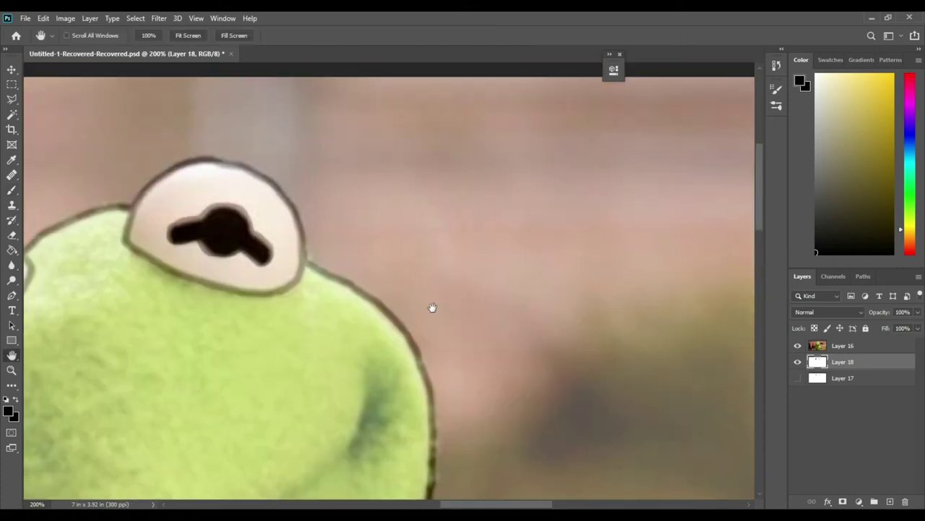
Hide the photo and smooth the bumps along the left jaw line with a white brush.
key(ctrl+minus)
click(797, 346)
key(x)
key(b)
scroll(280, 349, up, 2)
drag(280, 349, 299, 217)
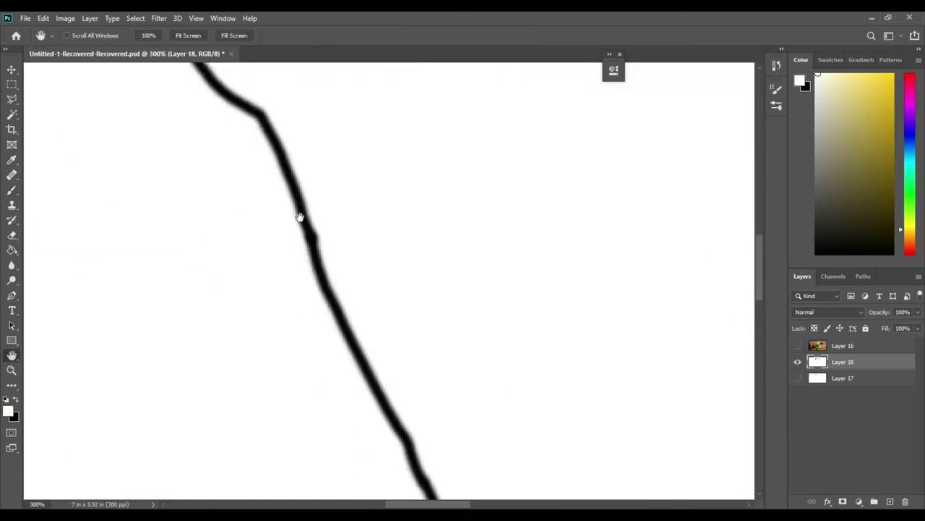
drag(415, 429, 268, 186)
drag(276, 186, 295, 250)
Sample the white background and clean up the edges of the chin and neck line with it.
scroll(251, 230, right, 5)
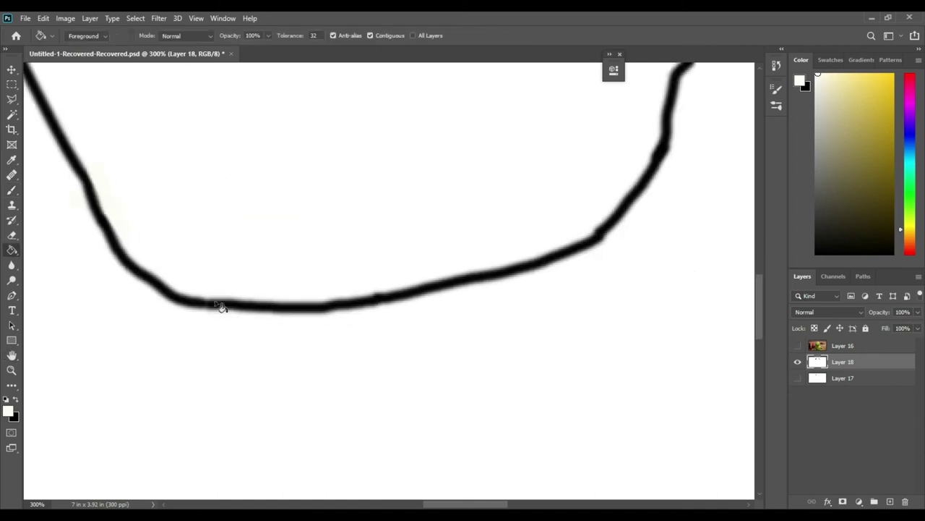
key(i)
click(219, 319)
key(b)
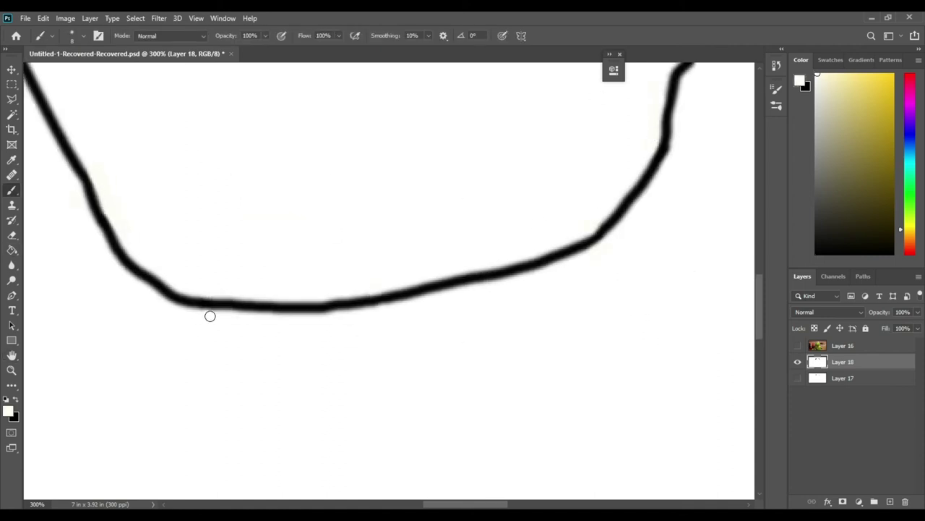
drag(535, 79, 282, 463)
mouse_move(446, 251)
mouse_down()
mouse_move(448, 236)
mouse_move(454, 373)
mouse_up()
drag(425, 230, 420, 188)
Touch up the top of the right-hand eye's outline in black and show the photo again.
scroll(326, 221, up, 3)
scroll(326, 221, left, 1)
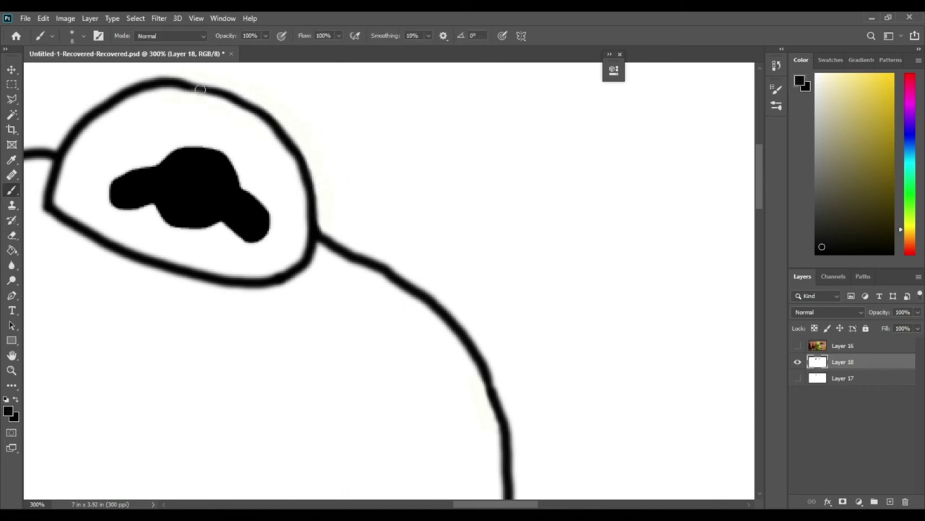
drag(200, 90, 175, 84)
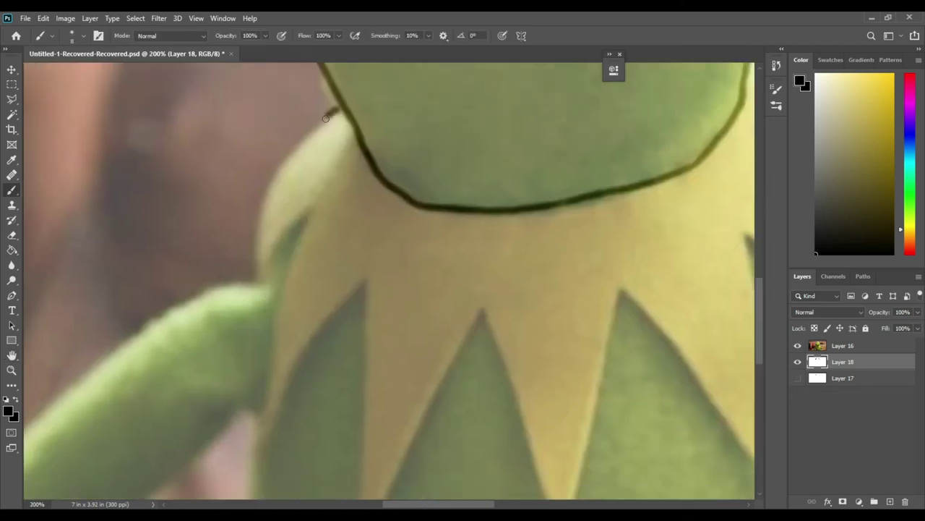
key(ctrl+z)
Trace the collar's left-hand outer edge and its first small notch in black.
drag(262, 271, 269, 187)
drag(339, 108, 260, 239)
mouse_move(310, 214)
mouse_down()
mouse_move(254, 449)
mouse_move(363, 288)
mouse_up()
key(ctrl+z)
drag(307, 217, 277, 245)
Trace the collar's left-hand point and the straight edge down to the next tip, redoing unsatisfactory strokes.
drag(364, 288, 363, 453)
drag(363, 462, 364, 292)
key(ctrl+z)
drag(364, 117, 355, 360)
key(ctrl+z)
drag(482, 143, 410, 275)
key(ctrl+z)
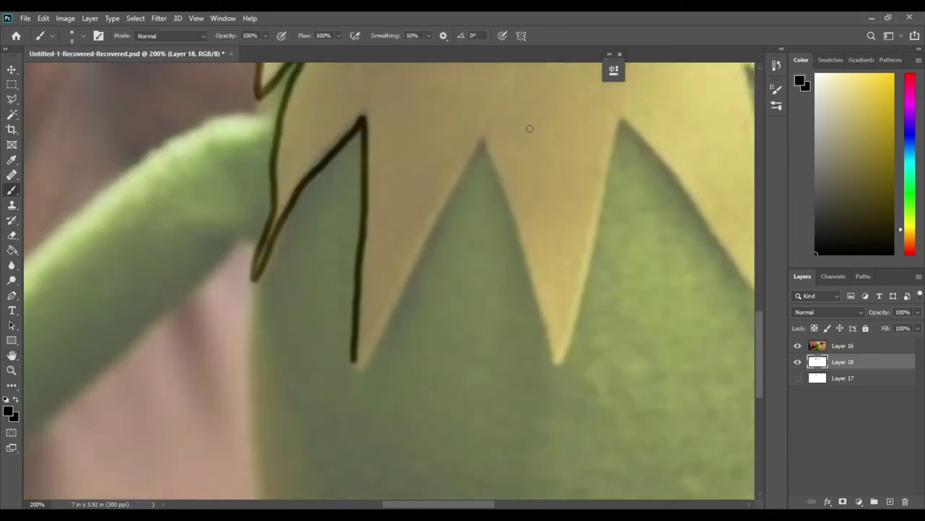
Trace the zigzag edges of the collar's middle points, undoing and redrawing uneven strokes.
drag(457, 194, 358, 370)
mouse_move(639, 174)
mouse_down()
mouse_move(523, 263)
mouse_move(378, 233)
mouse_up()
drag(360, 177, 302, 426)
drag(222, 203, 296, 432)
key(ctrl+z)
key(ctrl+z)
drag(361, 177, 527, 386)
drag(485, 125, 527, 386)
key(ctrl+z)
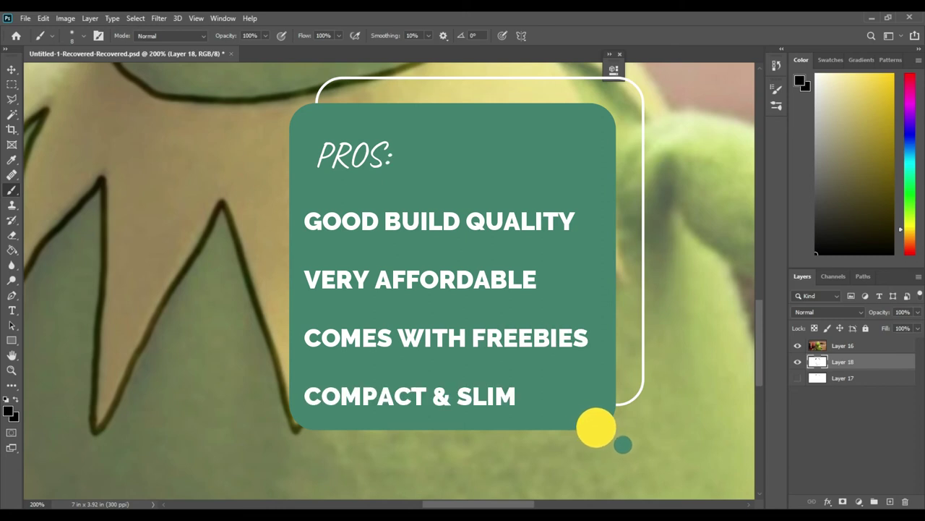
Trace the collar's remaining right-hand points and the upper edge of the right-hand arm.
drag(506, 232, 493, 279)
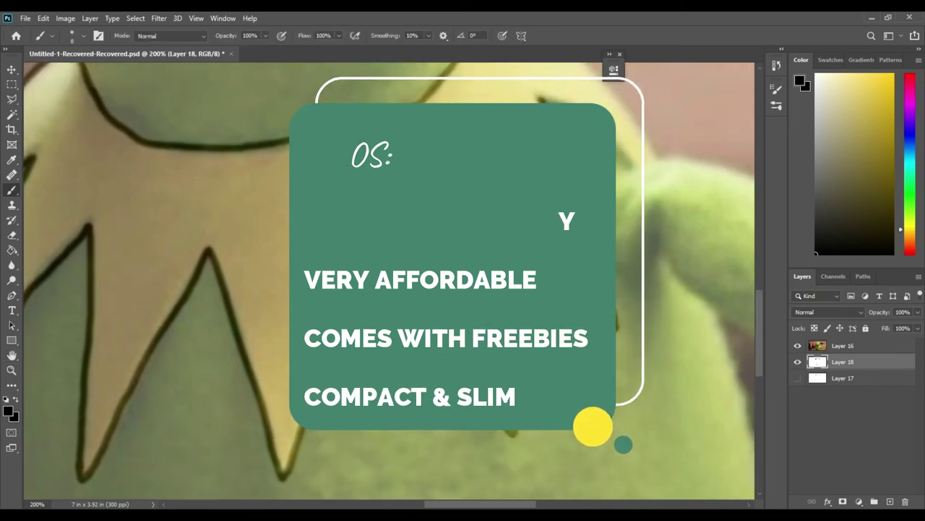
scroll(640, 255, up, 4)
key(ctrl+z)
drag(519, 272, 742, 316)
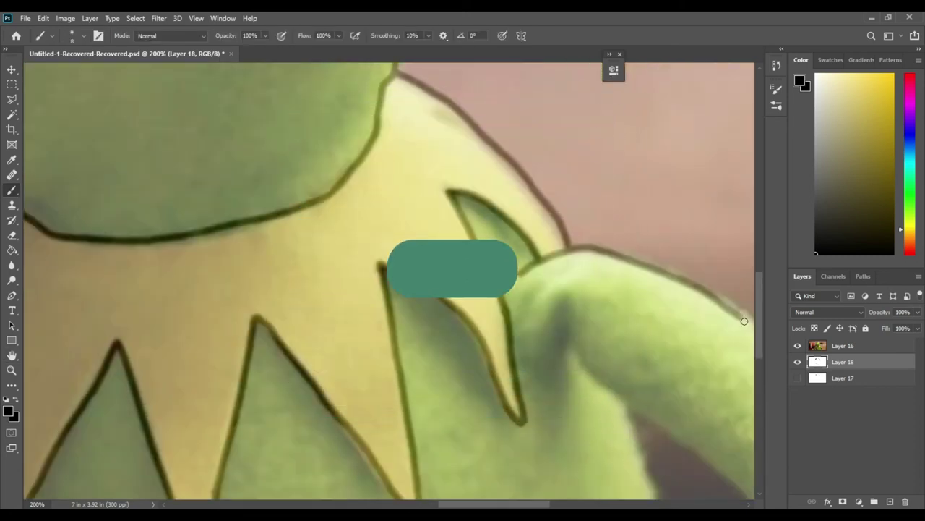
Trace the underside of the right-hand arm toward the laptop.
drag(557, 377, 747, 493)
drag(730, 405, 279, 312)
drag(289, 223, 359, 266)
drag(295, 397, 332, 439)
Complete the laptop outline with its inner vertical edge line and fill the laptop's face with black.
key(ctrl+minus)
key(ctrl+minus)
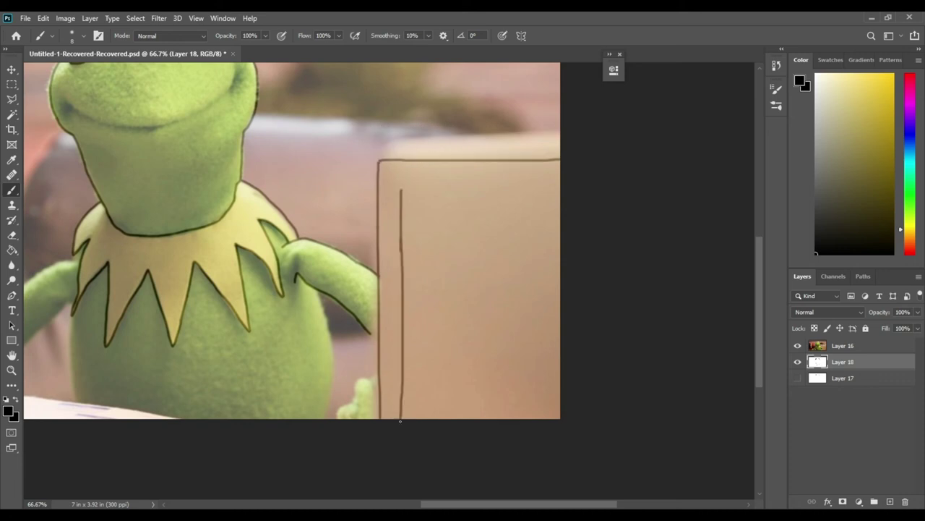
drag(400, 420, 601, 198)
key(g)
click(537, 279)
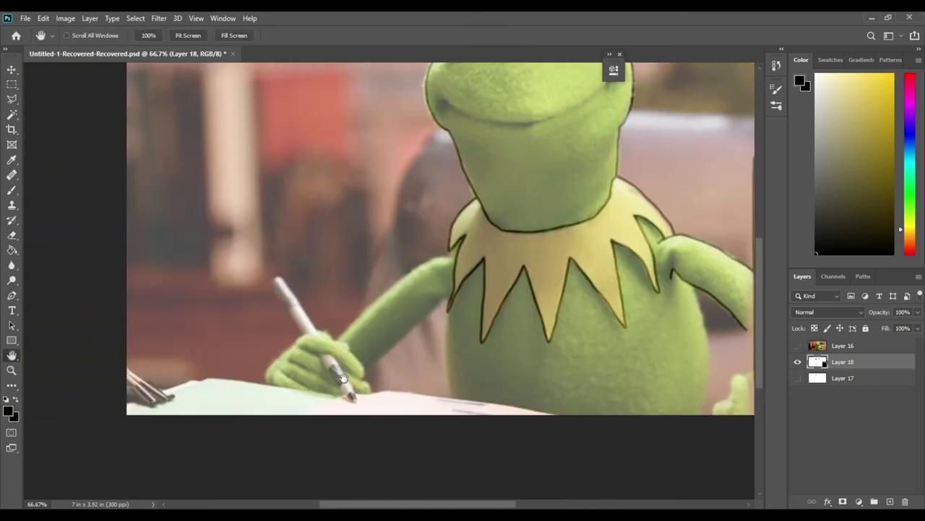
Trace the underside and upper edge of the left-hand arm between the hand and the collar, undoing uneven brush strokes.
key(b)
key(ctrl+plus)
key(ctrl+plus)
key(ctrl+plus)
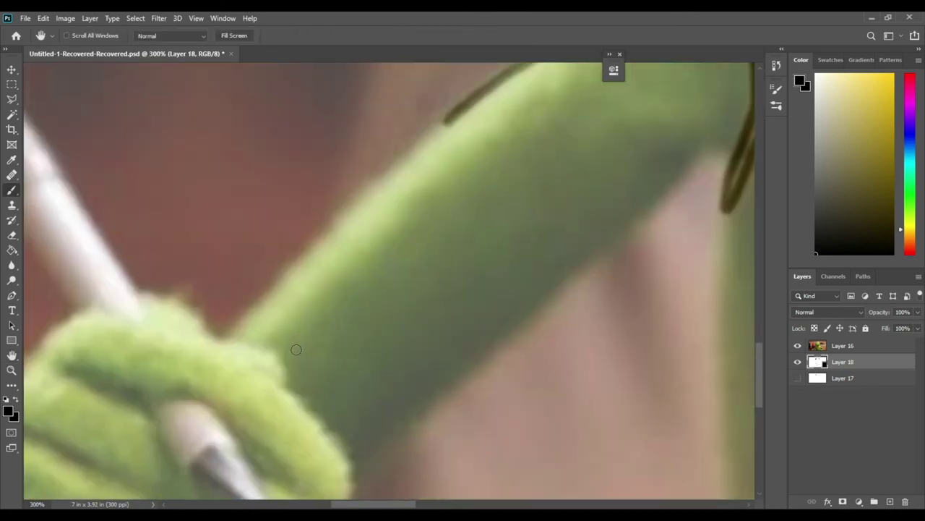
drag(232, 329, 442, 115)
key(ctrl+z)
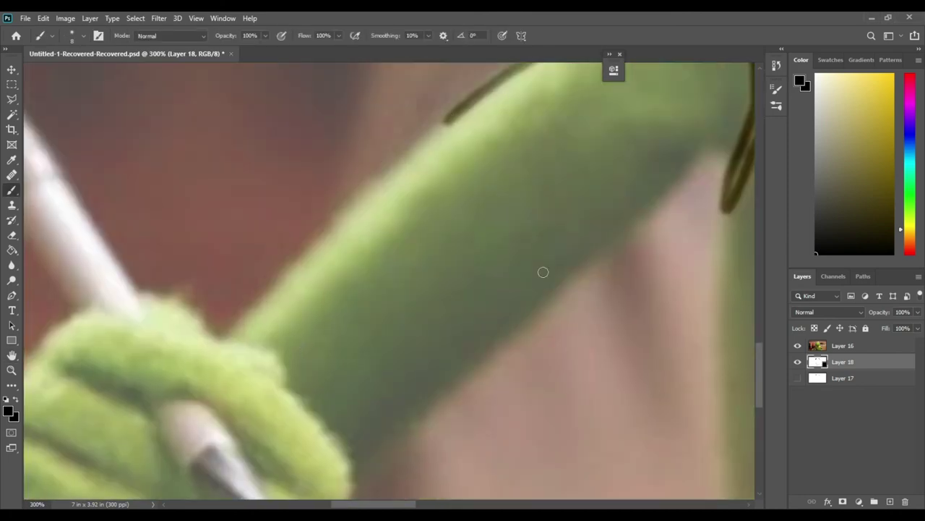
key(ctrl+z)
drag(226, 335, 446, 120)
key(ctrl+z)
mouse_move(516, 325)
mouse_down()
mouse_move(351, 314)
mouse_move(334, 284)
mouse_up()
key(ctrl+z)
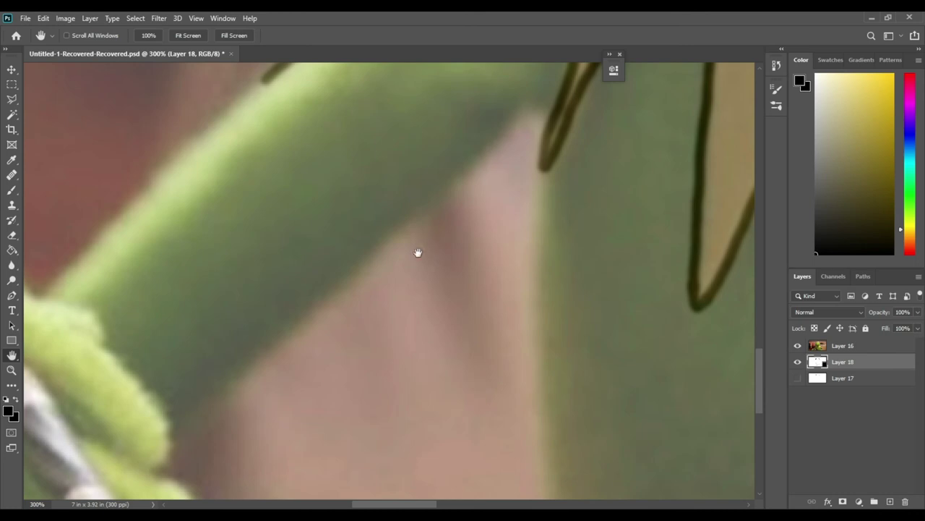
key(ctrl+t)
key(Escape)
drag(174, 428, 547, 120)
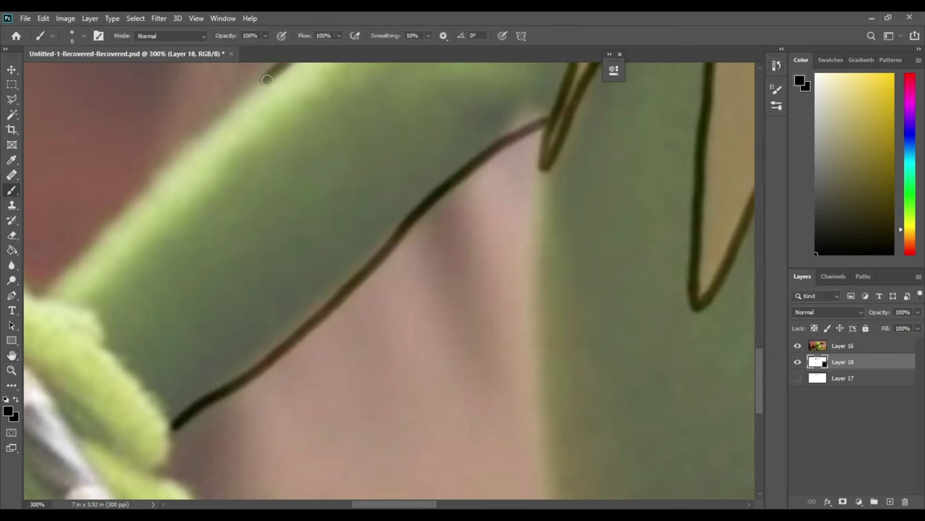
drag(268, 79, 48, 297)
Trace the left side of the frog's body from the collar point down to the desk.
drag(543, 172, 537, 399)
drag(536, 405, 386, 240)
drag(386, 230, 414, 393)
key(ctrl+z)
key(ctrl+z)
click(777, 66)
mouse_move(512, 291)
mouse_down()
mouse_move(156, 275)
mouse_move(417, 379)
mouse_up()
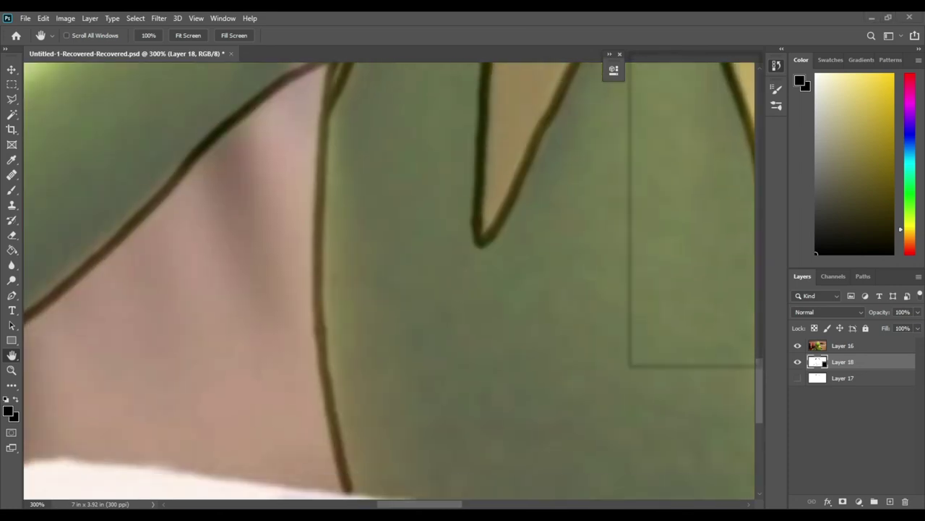
Trace the right side of the frog's body from beneath the right-hand arm downward, redrawing the upper stroke until it is smooth.
drag(405, 419, 359, 256)
drag(305, 328, 734, 394)
drag(734, 394, 258, 278)
drag(702, 203, 58, 402)
drag(347, 129, 351, 318)
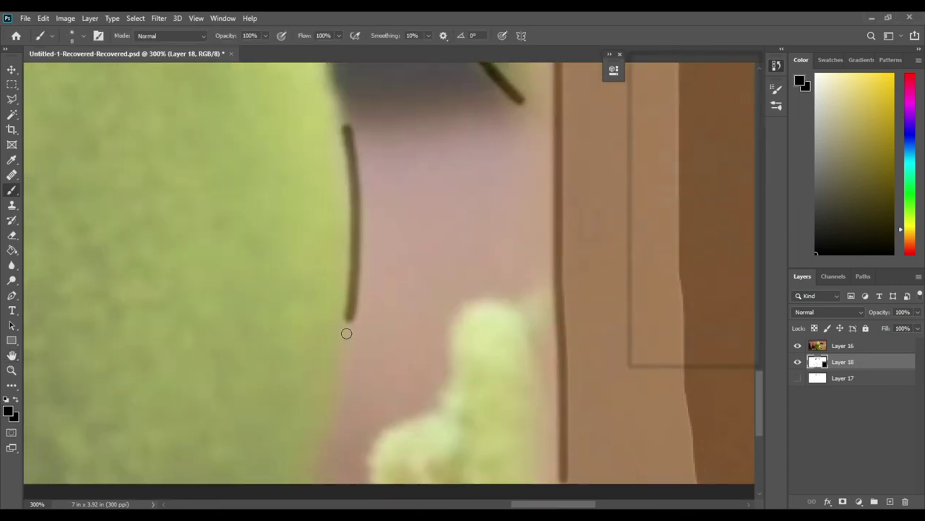
drag(347, 181, 366, 435)
mouse_move(305, 163)
mouse_down()
mouse_move(366, 391)
mouse_move(367, 367)
mouse_up()
key(ctrl+z)
key(ctrl+z)
drag(298, 162, 372, 389)
key(ctrl+z)
drag(298, 160, 370, 390)
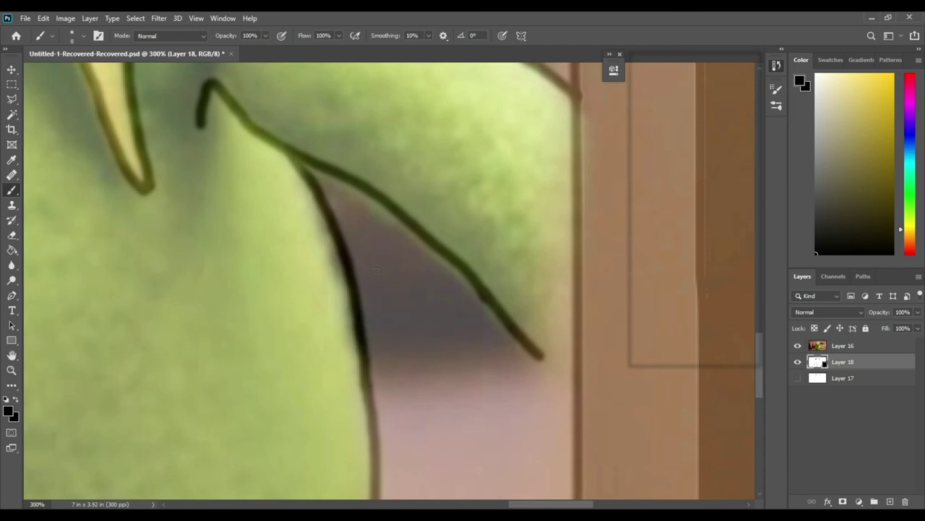
Join the right-hand arm's underside to the laptop edge and outline the fingers beside the laptop.
drag(525, 132, 353, 200)
drag(350, 441, 351, 188)
mouse_move(205, 467)
mouse_down()
mouse_move(380, 283)
mouse_move(358, 308)
mouse_up()
mouse_move(368, 352)
mouse_down()
mouse_move(449, 188)
mouse_move(297, 355)
mouse_up()
drag(305, 357, 404, 319)
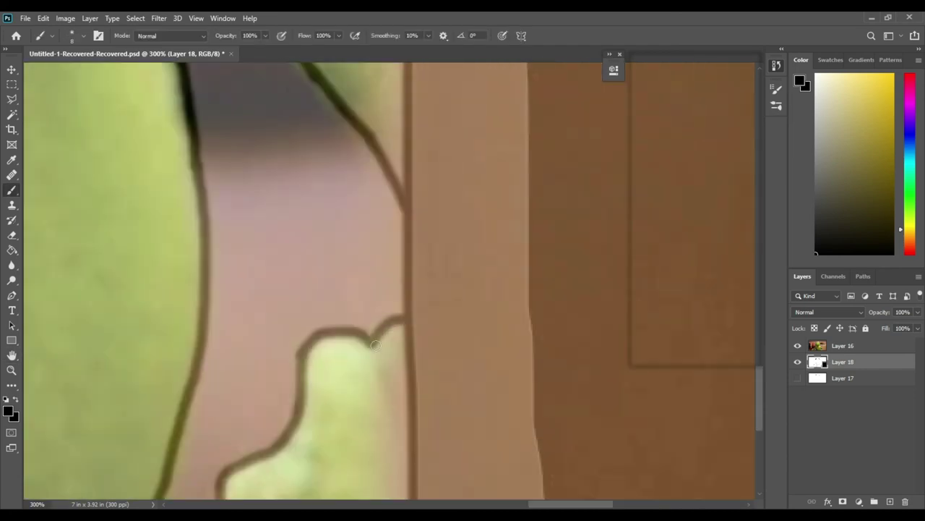
drag(231, 434, 675, 234)
drag(355, 357, 73, 484)
drag(506, 294, 503, 295)
drag(437, 406, 434, 407)
Trace the lower finger lines of the left-hand hand and both edges of the pen's lower part.
drag(86, 318, 744, 325)
drag(87, 319, 745, 328)
mouse_move(180, 218)
mouse_down()
mouse_move(320, 302)
mouse_move(387, 329)
mouse_up()
drag(310, 201, 421, 362)
key(ctrl+z)
drag(228, 158, 495, 295)
drag(310, 199, 468, 407)
drag(376, 200, 394, 241)
drag(395, 240, 479, 410)
Outline the upper fingers around the pen, check the line art with the photo hidden, and close the pen tip.
mouse_move(257, 96)
mouse_down()
mouse_move(351, 124)
mouse_move(506, 292)
mouse_move(539, 352)
mouse_up()
key(ctrl+z)
mouse_move(475, 366)
mouse_down()
mouse_move(537, 368)
mouse_move(475, 295)
mouse_up()
click(798, 346)
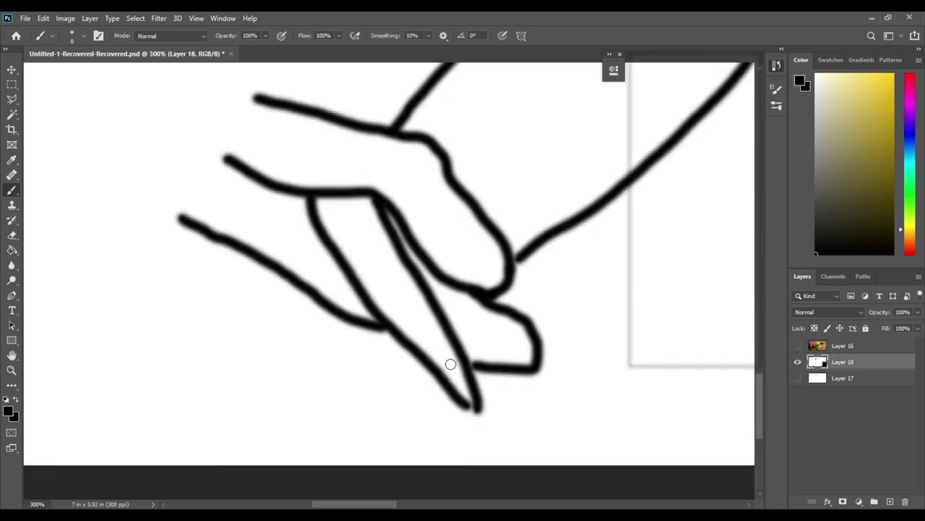
drag(468, 407, 477, 410)
click(798, 346)
Trace the underside of the pen-holding hand and its remaining outer outline.
drag(144, 268, 374, 372)
mouse_move(254, 97)
mouse_down()
mouse_move(79, 319)
mouse_move(286, 355)
mouse_up()
mouse_move(304, 101)
mouse_down()
mouse_move(347, 94)
mouse_move(368, 120)
mouse_up()
drag(304, 123, 423, 437)
Outline the pen's upper barrel and rounded end above the hand, undoing and redrawing uneven strokes.
mouse_move(216, 181)
mouse_down()
mouse_move(245, 158)
mouse_move(283, 187)
mouse_move(420, 394)
mouse_up()
key(ctrl+z)
drag(211, 188, 347, 435)
key(ctrl+z)
drag(210, 190, 234, 219)
key(ctrl+z)
key(ctrl+z)
mouse_move(357, 410)
mouse_down()
mouse_move(294, 363)
mouse_move(210, 199)
mouse_up()
key(ctrl+z)
drag(264, 155, 426, 390)
key(ctrl+z)
drag(212, 191, 273, 161)
Letter "VEIKK" along the pen's upper barrel and draw a band across the barrel below the lettering.
drag(262, 192, 287, 206)
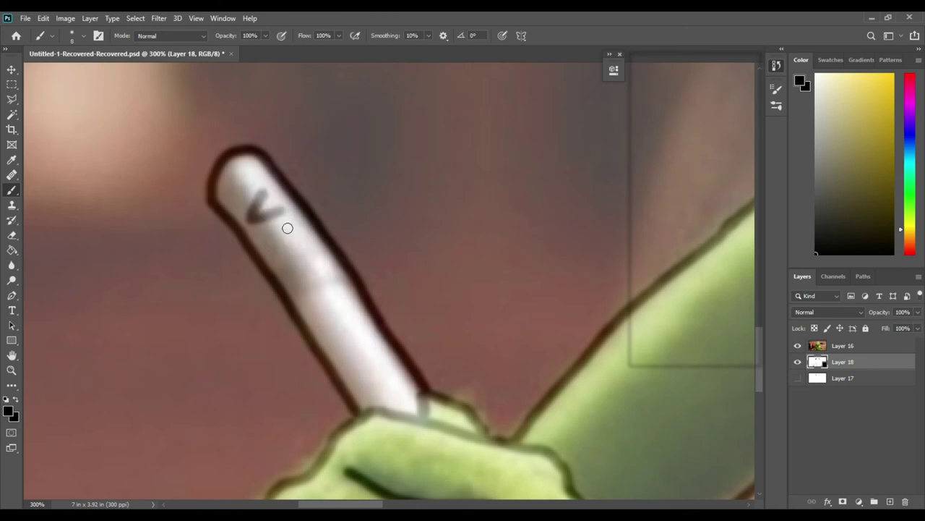
key(ctrl+z)
key(ctrl+z)
key(ctrl+y)
mouse_move(210, 198)
mouse_down()
mouse_move(263, 154)
mouse_move(271, 190)
mouse_up()
drag(285, 211, 268, 235)
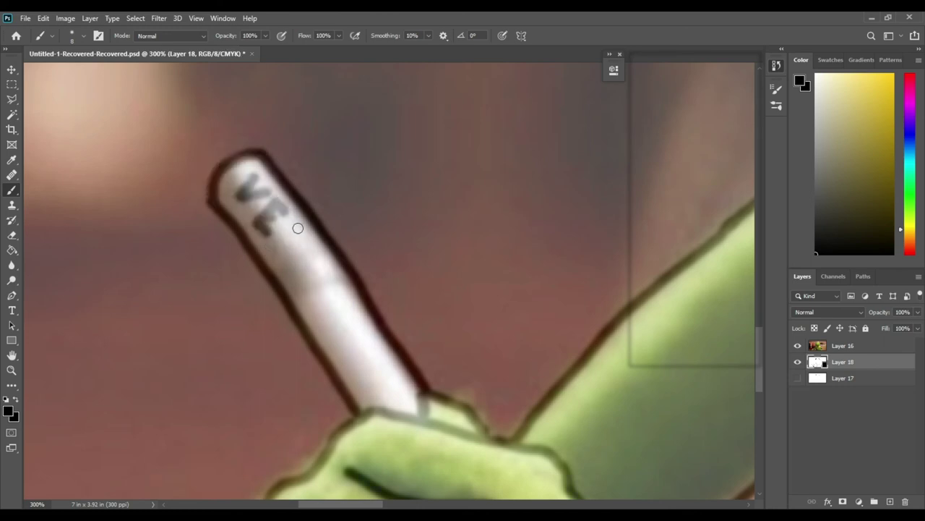
key(ctrl+z)
drag(316, 341, 360, 297)
click(800, 345)
click(800, 346)
Draw two straight edges from the pen tip area to the canvas's lower edge, one toward each side.
key(space)
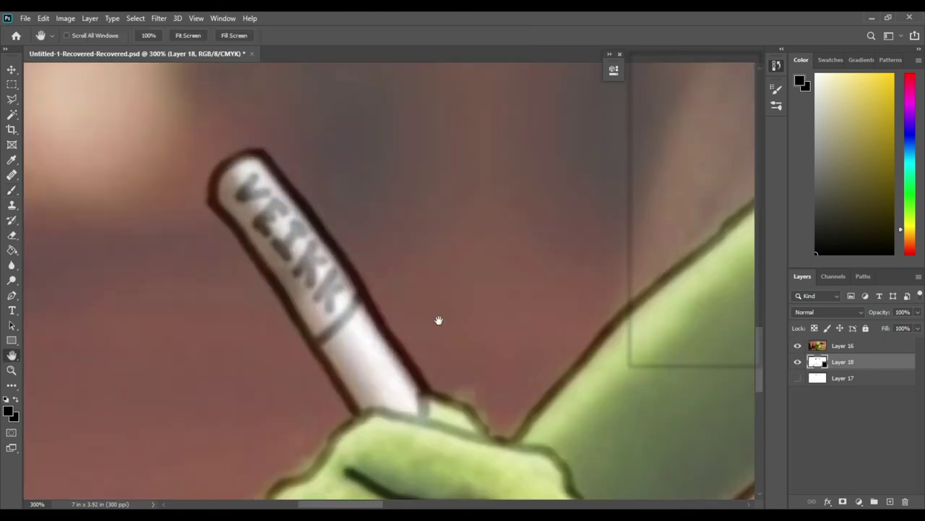
drag(438, 321, 141, 65)
drag(145, 401, 250, 311)
drag(358, 304, 723, 402)
key(ctrl+z)
key(ctrl+z)
drag(250, 312, 183, 402)
drag(274, 311, 726, 402)
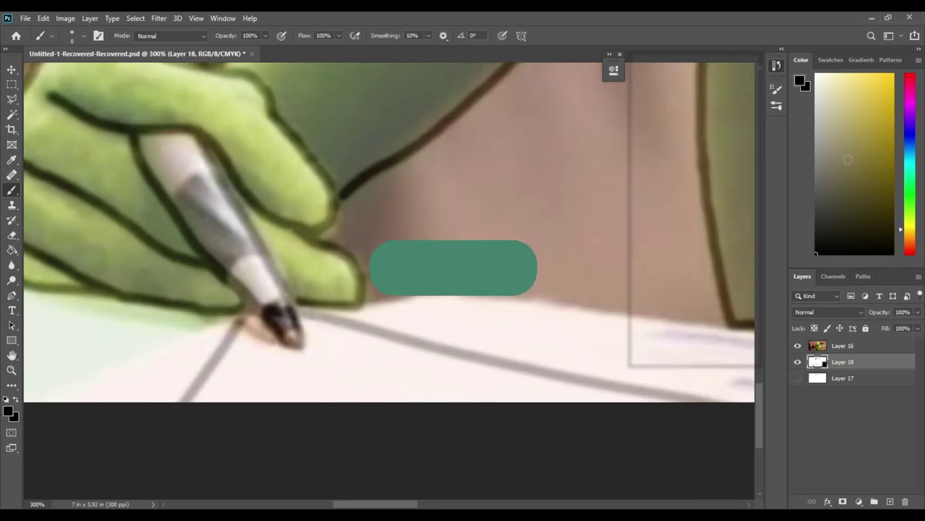
Hide the photo layer and touch up the drawing at the pen tip.
click(797, 345)
key(x)
drag(271, 307, 284, 317)
alt+click(300, 343)
key(space)
drag(294, 224, 222, 270)
key(ctrl+y)
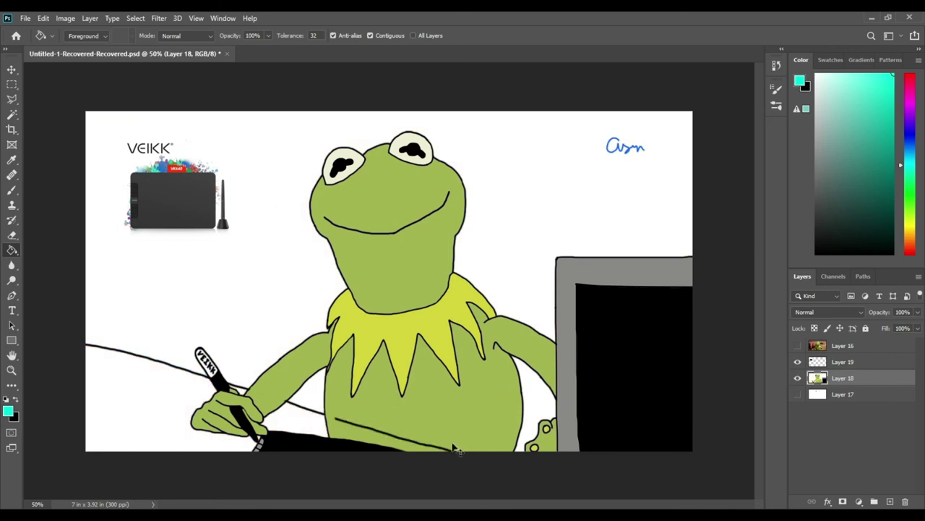
Try several yellow and brown shades as the fill colour of the desk.
click(910, 222)
click(872, 122)
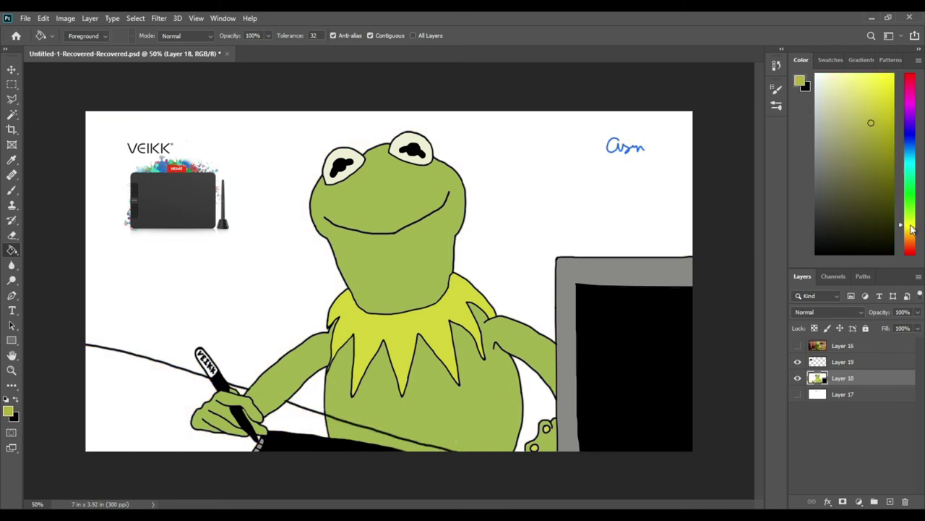
click(911, 232)
click(861, 146)
click(148, 409)
click(910, 229)
click(886, 168)
click(148, 408)
click(887, 201)
click(155, 408)
Fill the desk areas and the strip across the frog's lower body with dark brown.
click(910, 234)
click(881, 192)
click(155, 409)
click(293, 423)
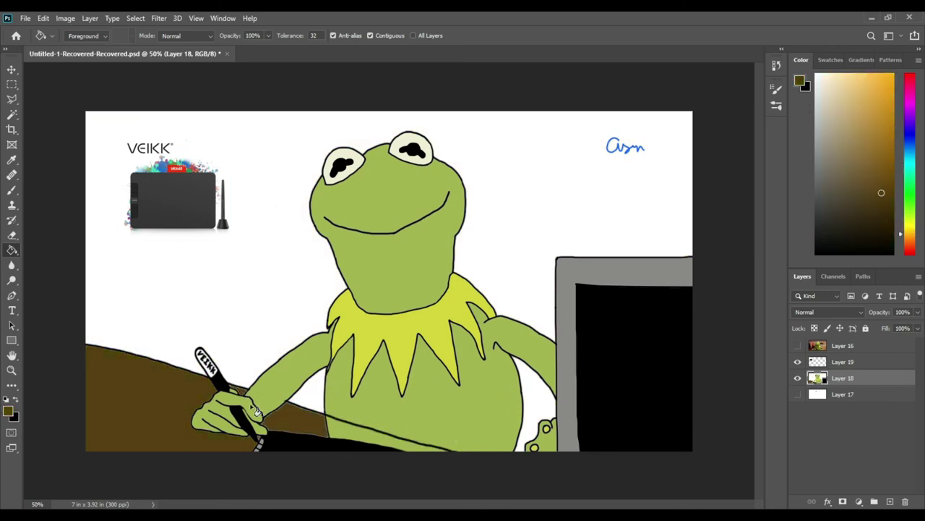
click(348, 431)
key(b)
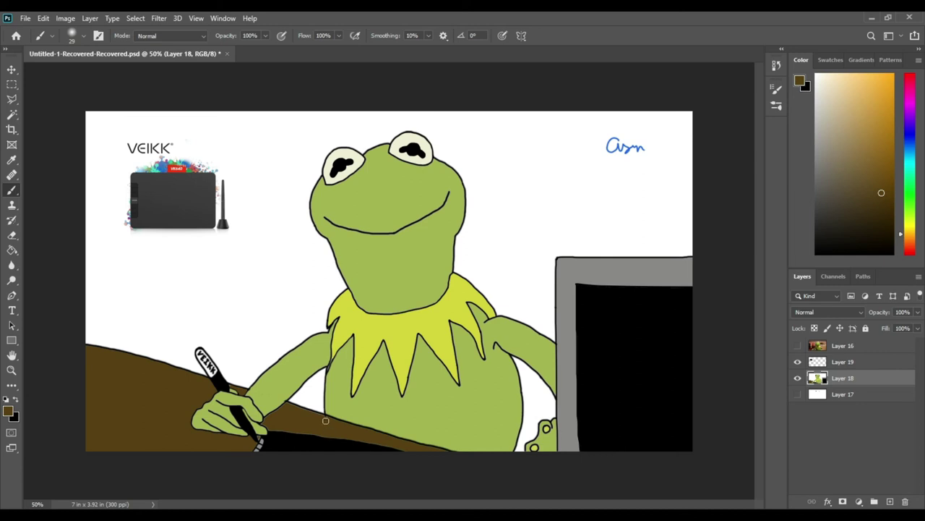
Try dark blue and grey shades as the fill colour of the background.
click(910, 132)
click(875, 196)
click(12, 251)
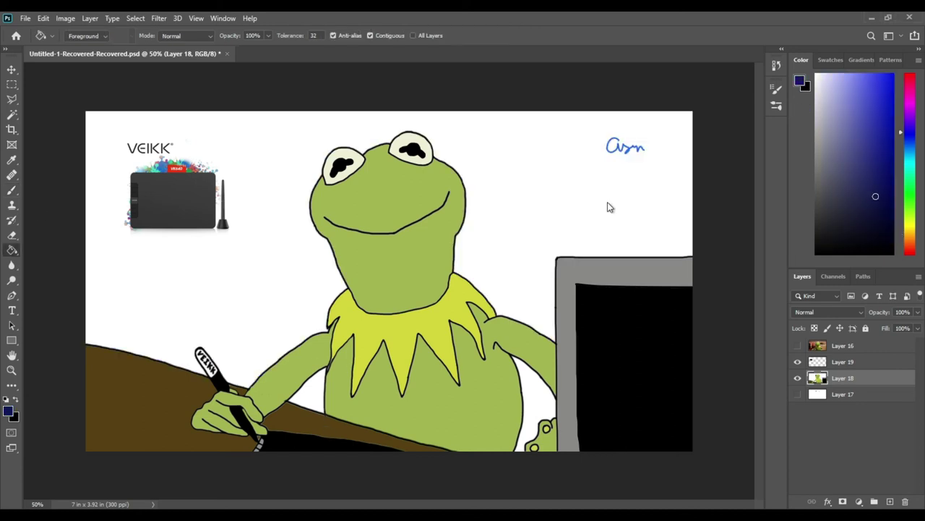
click(609, 207)
click(863, 183)
click(636, 206)
click(817, 182)
click(676, 203)
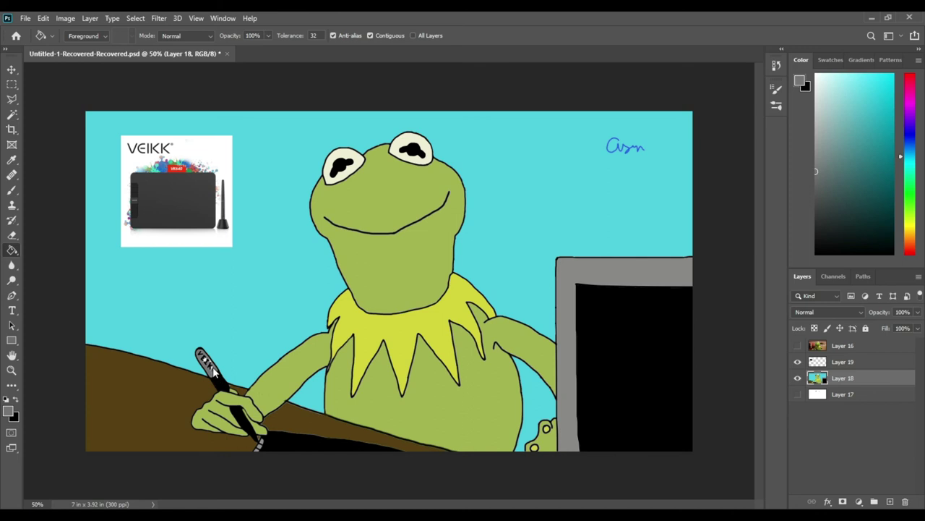
Fill the pen's lettered end with grey and paint a red border around the VEIKK tablet picture.
drag(171, 397, 324, 345)
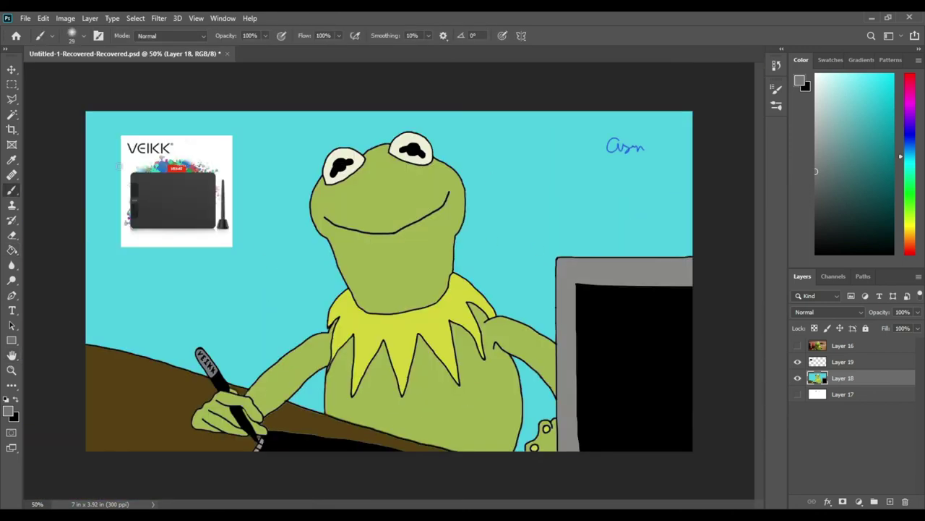
drag(118, 134, 118, 247)
click(231, 136)
mouse_move(232, 135)
mouse_down()
mouse_move(136, 245)
mouse_move(233, 250)
mouse_up()
drag(118, 248, 233, 250)
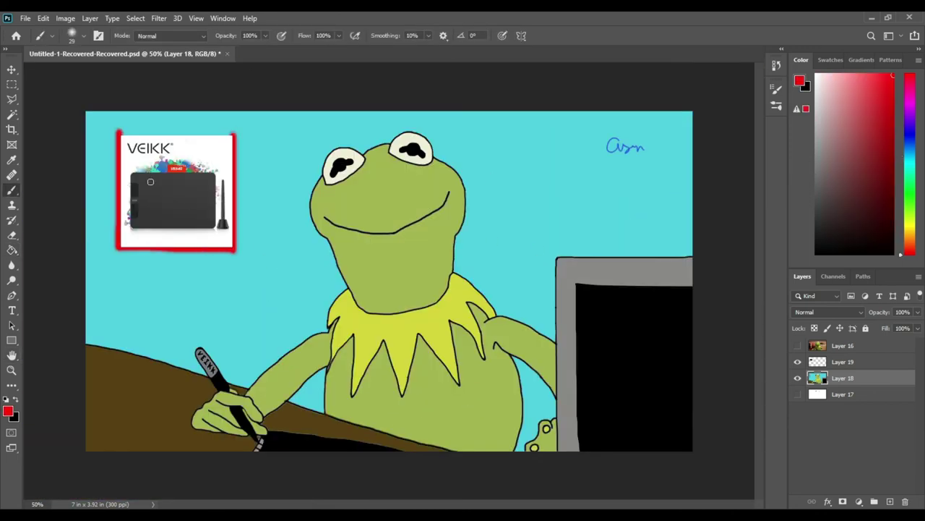
drag(118, 133, 232, 132)
Try white brush lettering below the framed tablet picture and undo the strokes.
click(817, 75)
drag(118, 268, 117, 301)
drag(118, 268, 120, 285)
key(ctrl+z)
key(ctrl+z)
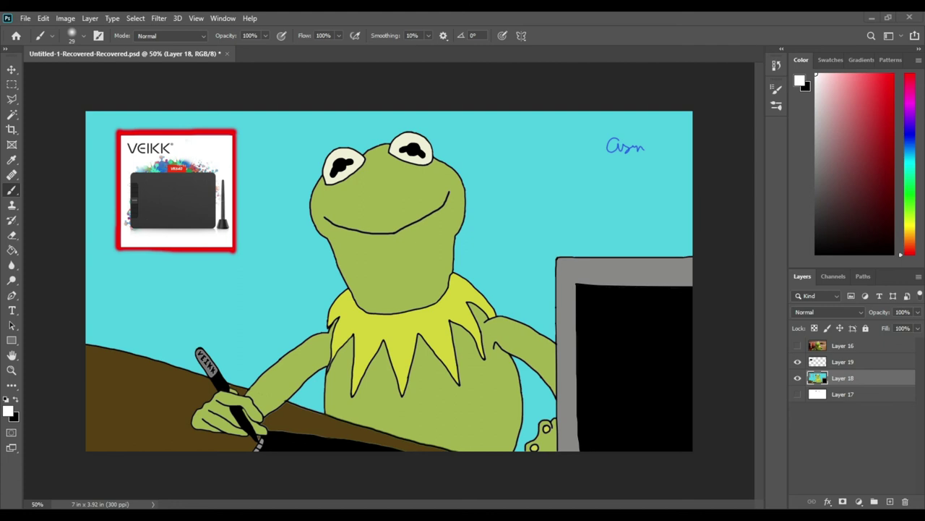
Pick a pale peach foreground colour and fill the desk areas with it.
click(836, 60)
click(801, 60)
click(843, 128)
click(837, 100)
click(776, 106)
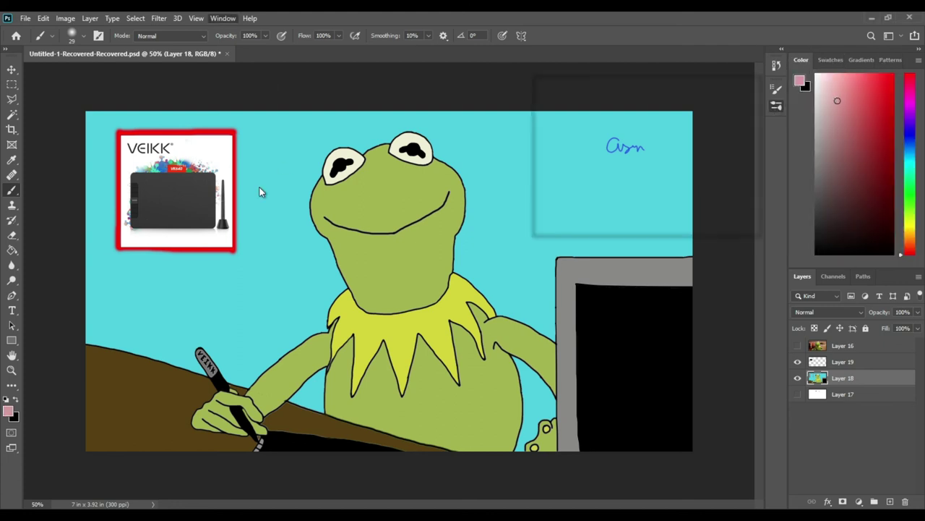
click(8, 411)
key(Return)
click(100, 397)
click(305, 423)
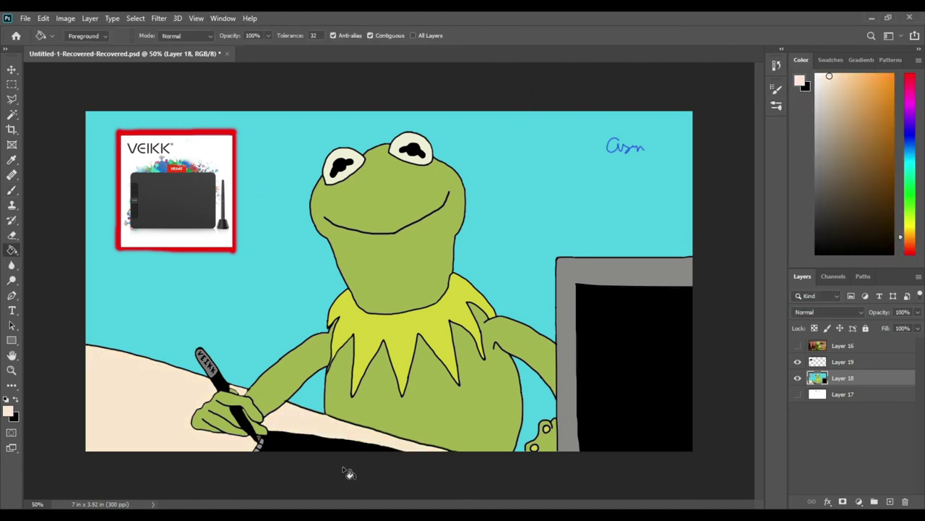
Try handwriting lettering with the brush below the framed tablet picture and undo the strokes.
alt+click(452, 337)
key(b)
click(83, 35)
drag(114, 262, 115, 302)
mouse_move(116, 264)
mouse_down()
mouse_move(136, 302)
mouse_move(113, 300)
mouse_up()
key(ctrl+z)
key(ctrl+z)
drag(114, 272, 128, 300)
drag(137, 293, 155, 303)
key(ctrl+z)
key(ctrl+z)
Try a two-line black caption reading "Veikk VK640" and "Review and Unboxing" in 18 pt Monster Game below the framed tablet picture.
key(t)
click(135, 274)
text(Veikk VK640)
key(Return)
text(Review and Unboxing)
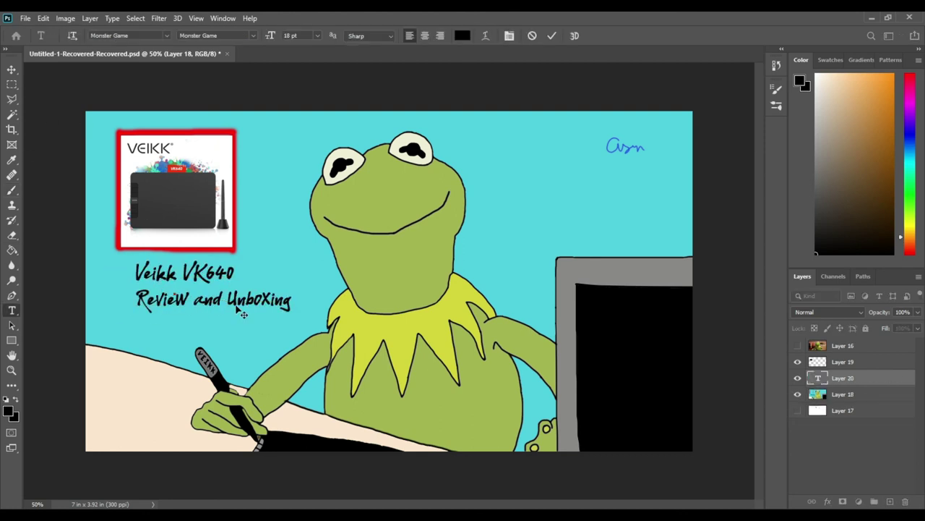
Undo the first caption attempt below the tablet picture.
click(843, 410)
click(261, 304)
drag(817, 398, 820, 373)
click(843, 426)
click(175, 296)
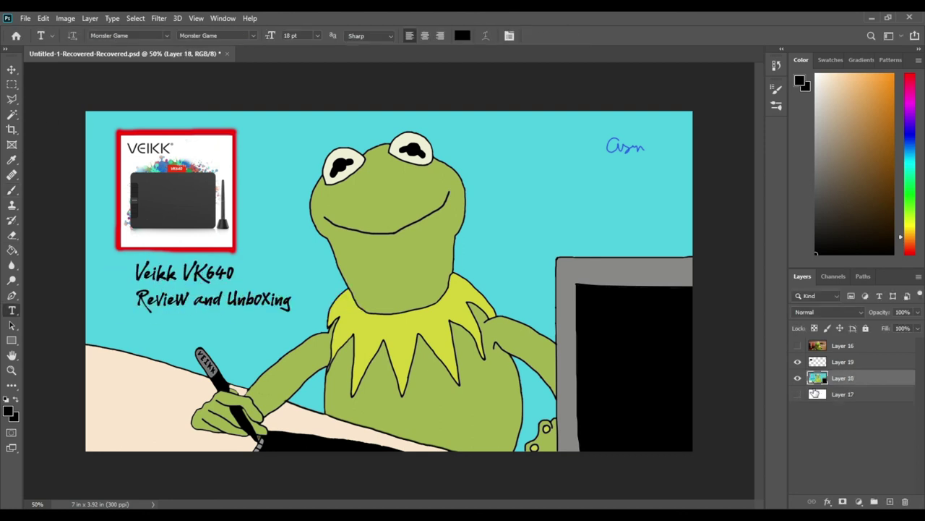
click(351, 268)
text(s)
key(ctrl+z)
key(ctrl+z)
Try the caption "Veikk VK640" and "Review and Unboxing" again with centred alignment.
click(137, 280)
text(Veikk VK640)
key(Return)
text(Review and Unboxing)
click(425, 35)
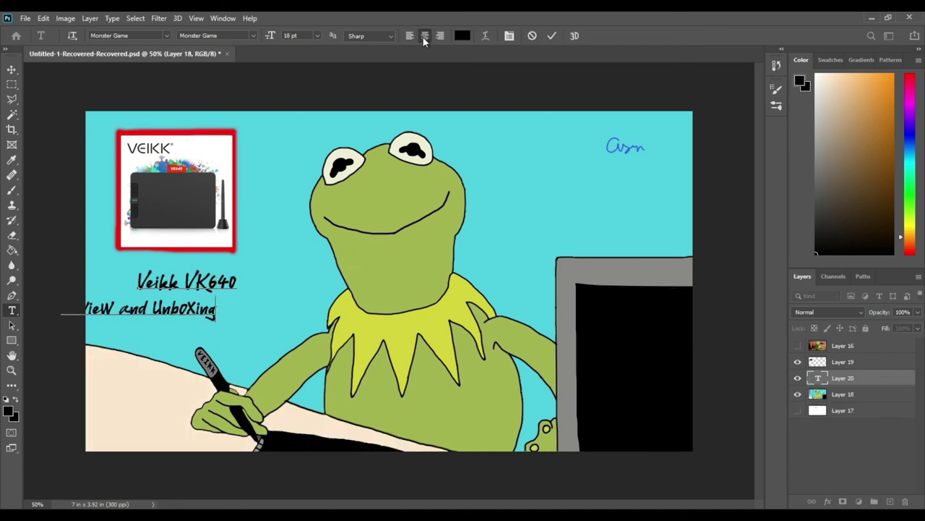
Enter the left-aligned two-line caption "Veikk VK640" and "Review and Unboxing", then position and scale it beneath the framed tablet picture.
key(ctrl+a)
click(304, 143)
text(Veikk VK640)
key(Return)
text(Review and Unboxing)
click(11, 69)
drag(262, 318, 223, 317)
drag(356, 342, 321, 332)
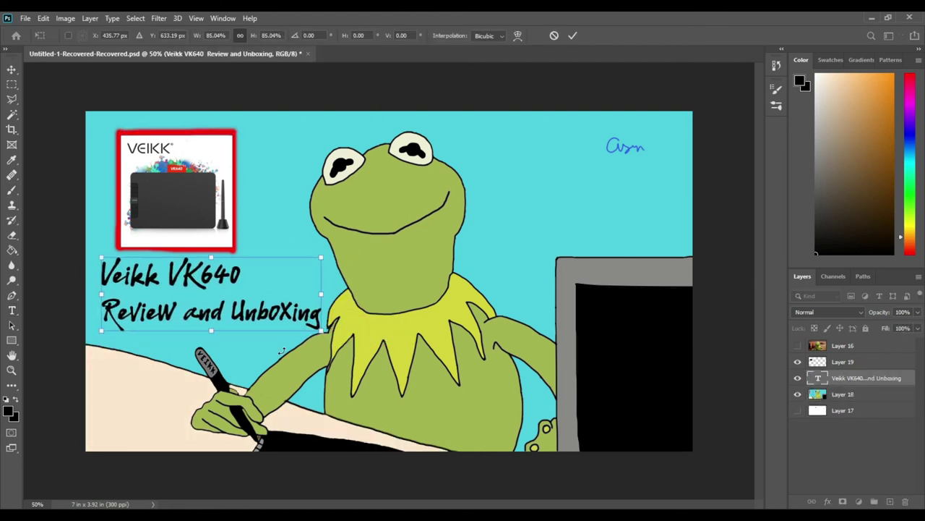
Set the whole caption to Bookman Old Style Regular at 24 pt.
click(12, 310)
key(ctrl+a)
click(166, 36)
click(156, 123)
click(317, 36)
click(304, 132)
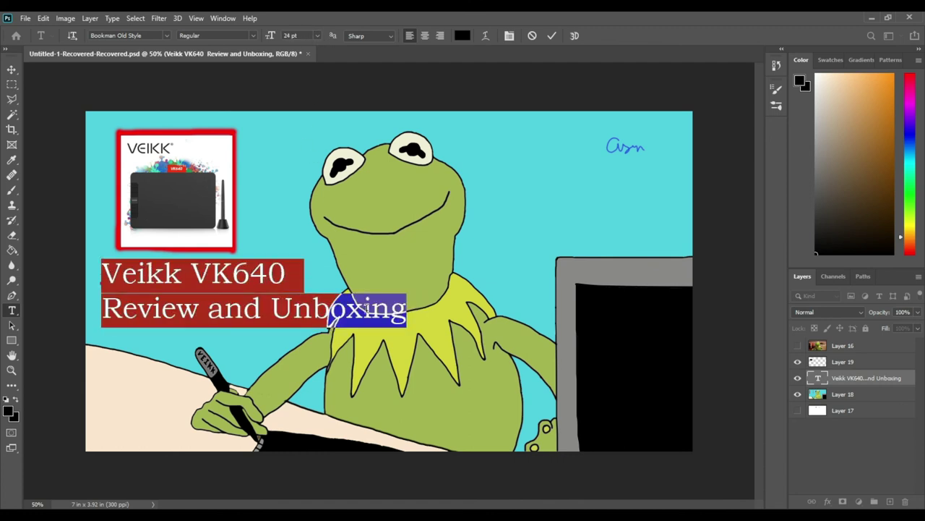
Scale down the caption and move it to fit between the tablet picture and the frog's arm.
click(11, 70)
drag(254, 292, 245, 281)
mouse_move(399, 293)
mouse_down()
mouse_move(332, 292)
mouse_move(334, 281)
mouse_up()
key(Return)
Change the caption's font to a bold, rounded sans-serif typeface.
click(12, 310)
click(167, 292)
key(ctrl+a)
click(166, 35)
click(186, 142)
click(166, 35)
click(11, 69)
key(Return)
Pick a bright cyan foreground colour and fill the background areas around the frog on Layer 18 with it.
click(876, 397)
click(12, 250)
click(862, 86)
click(523, 231)
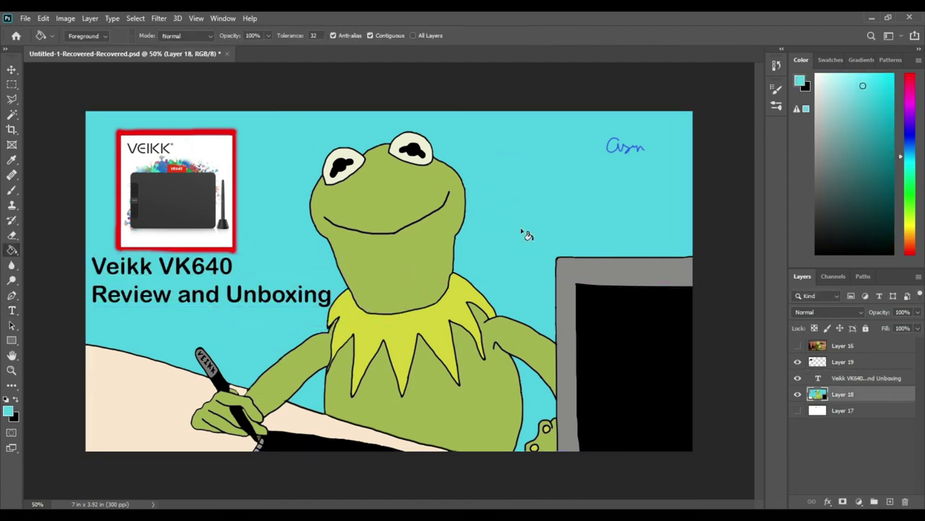
click(533, 394)
click(909, 159)
click(894, 74)
click(524, 231)
click(307, 392)
click(532, 394)
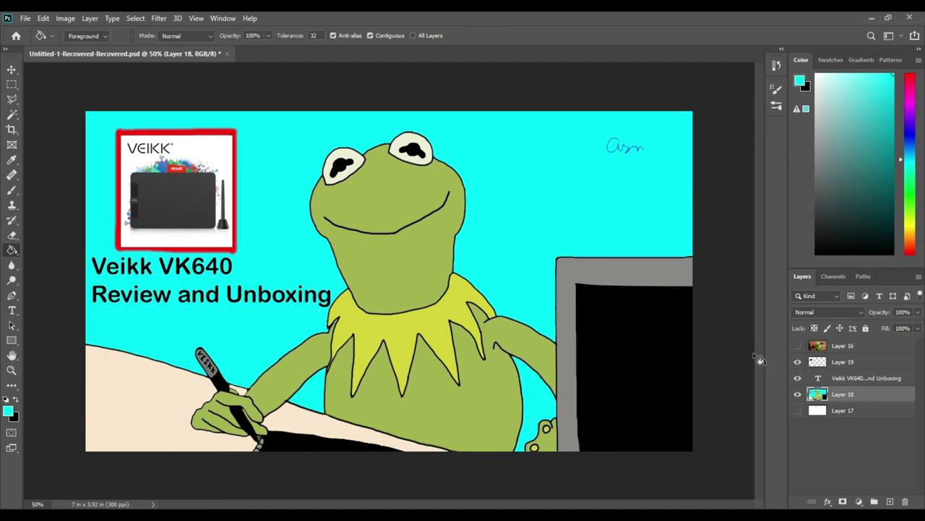
Delete the two hidden layers, Layer 16 and Layer 17.
click(817, 346)
key(Delete)
click(815, 398)
key(Delete)
Try different black and grey fills on the monitor's frame and screen on Layer 18.
click(816, 253)
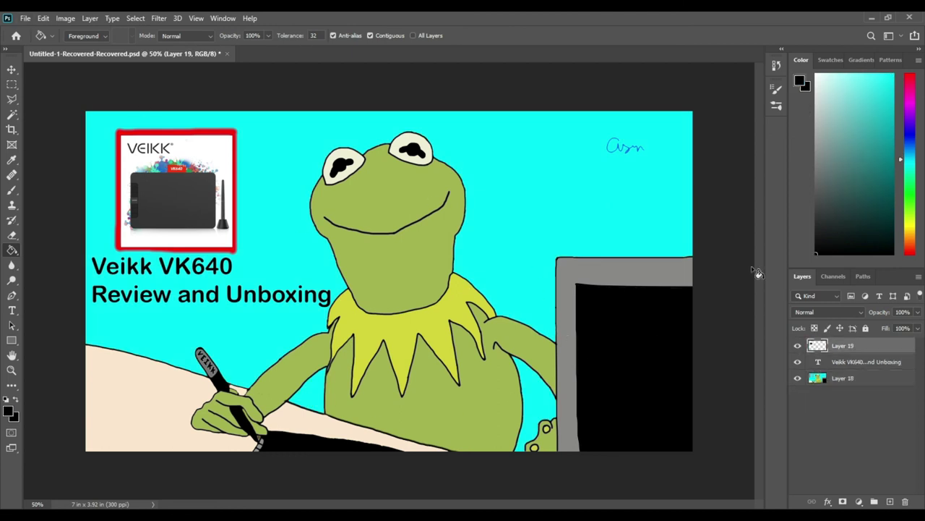
click(843, 379)
click(629, 272)
click(817, 154)
click(657, 338)
click(830, 224)
click(629, 272)
click(643, 347)
Try further lighter and darker grey combinations for the monitor's screen and border.
click(817, 188)
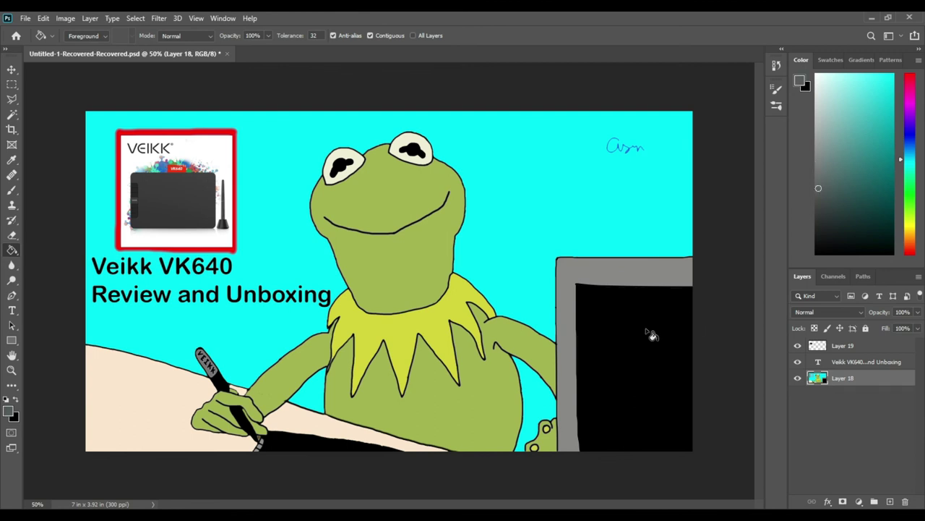
click(651, 333)
click(629, 272)
click(815, 219)
click(830, 224)
click(644, 347)
click(816, 159)
click(629, 272)
Fill the monitor's screen with black and its frame with very dark grey.
click(816, 253)
click(644, 361)
click(816, 231)
click(630, 271)
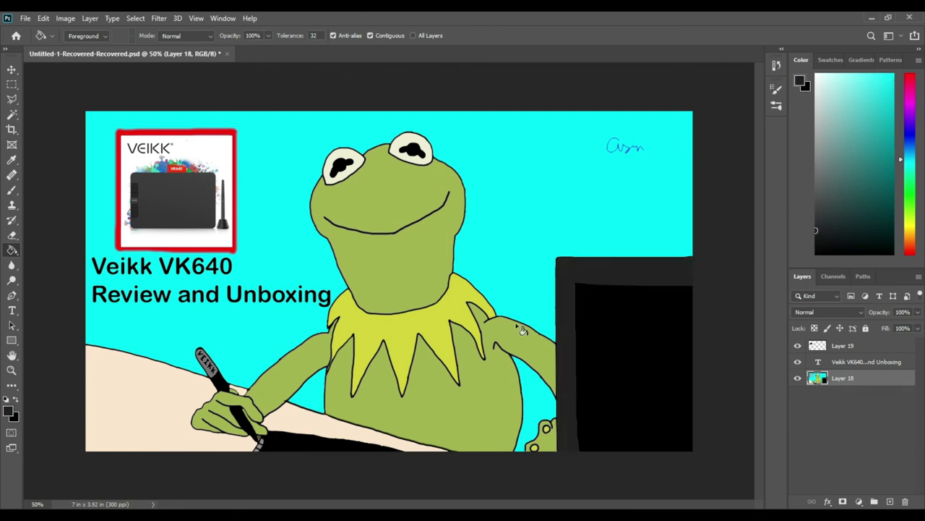